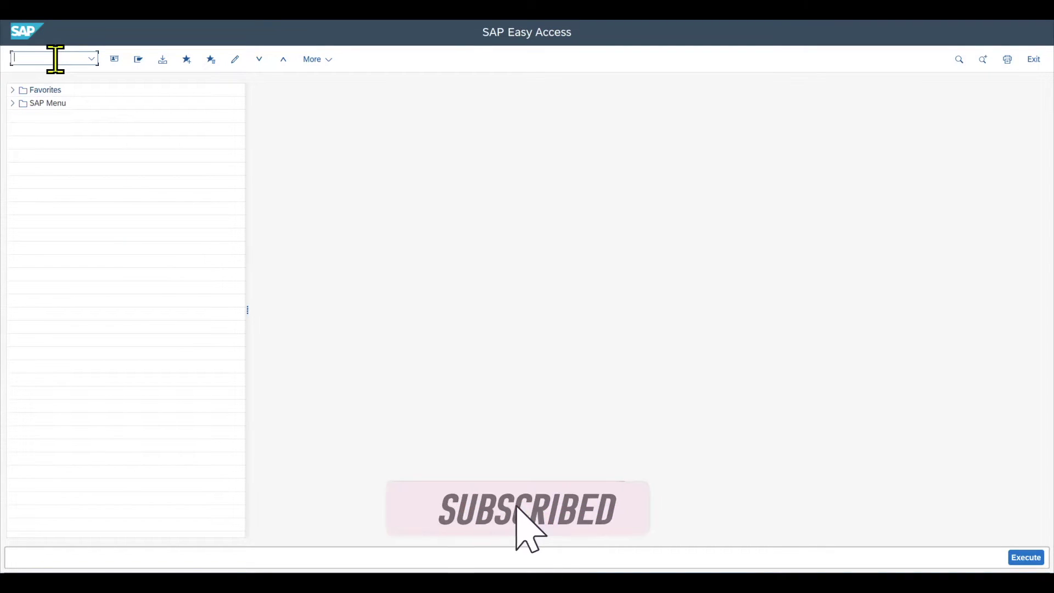
# Open the SAP Reference IMG with transaction spro and expand Financial Accounting > Bank Accounting > Business Transactions > Cash Journal.
pyautogui.write('spro')
pyautogui.press('Return')
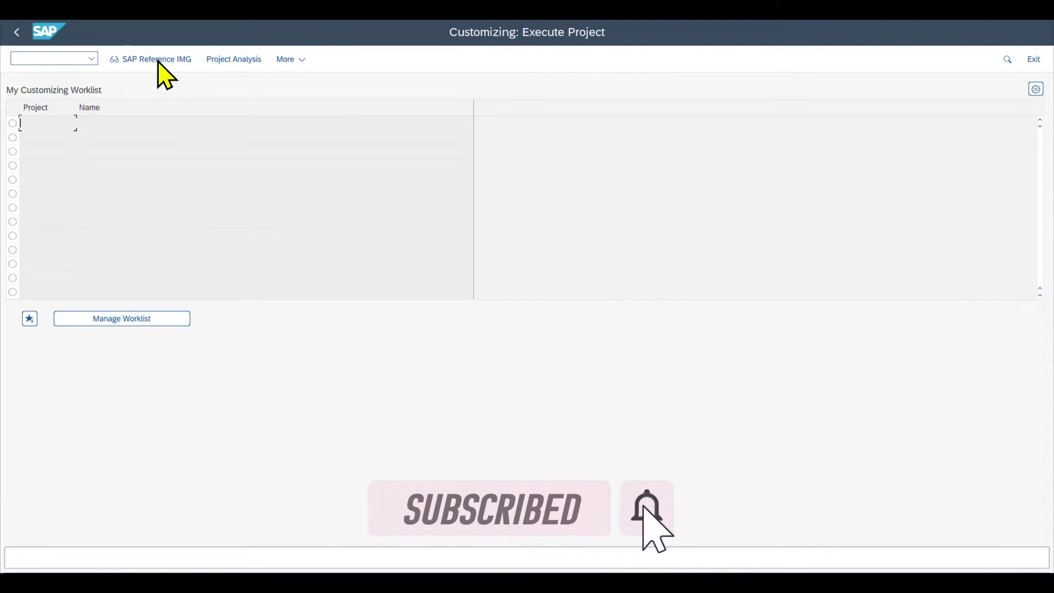
pyautogui.click(162, 61)
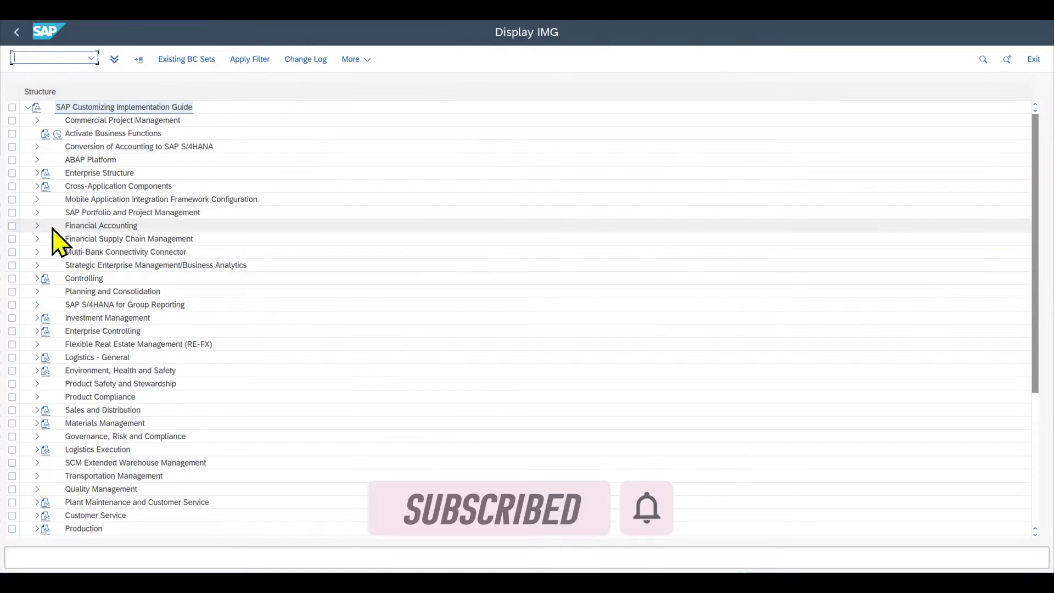
pyautogui.click(36, 227)
pyautogui.click(46, 291)
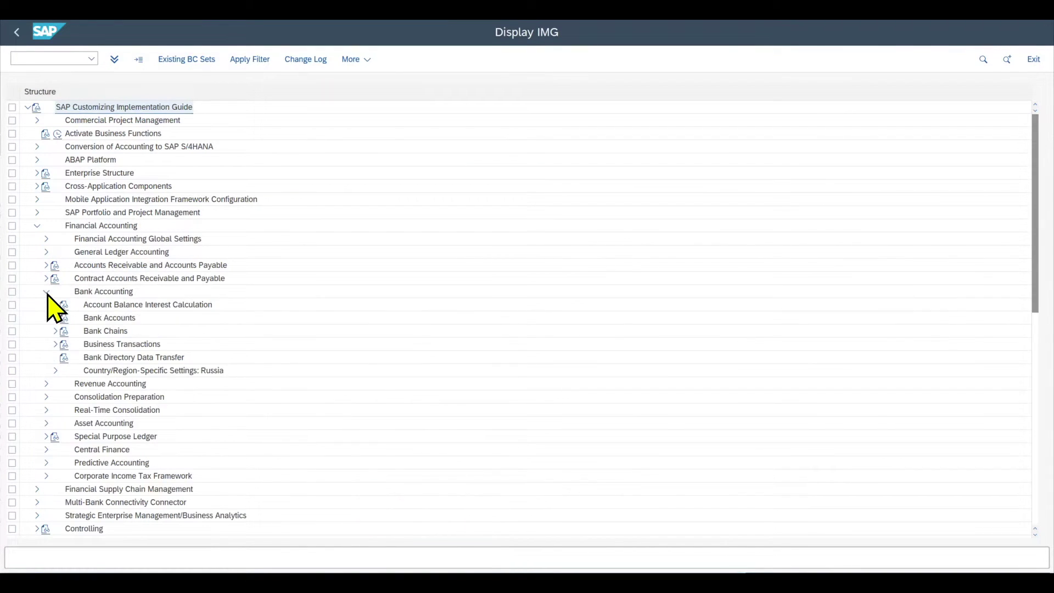
pyautogui.click(55, 345)
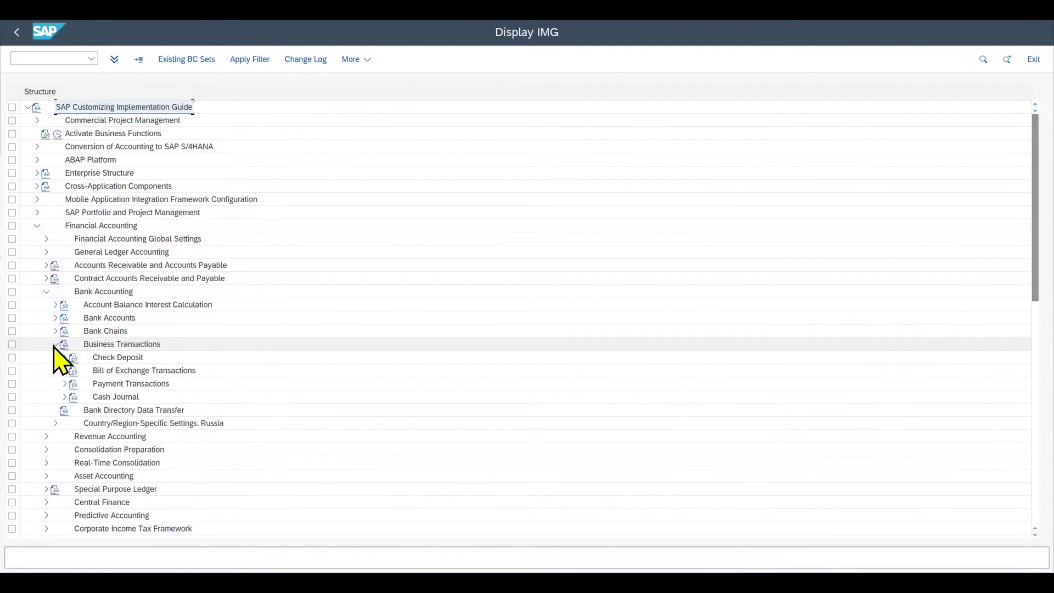
pyautogui.click(64, 396)
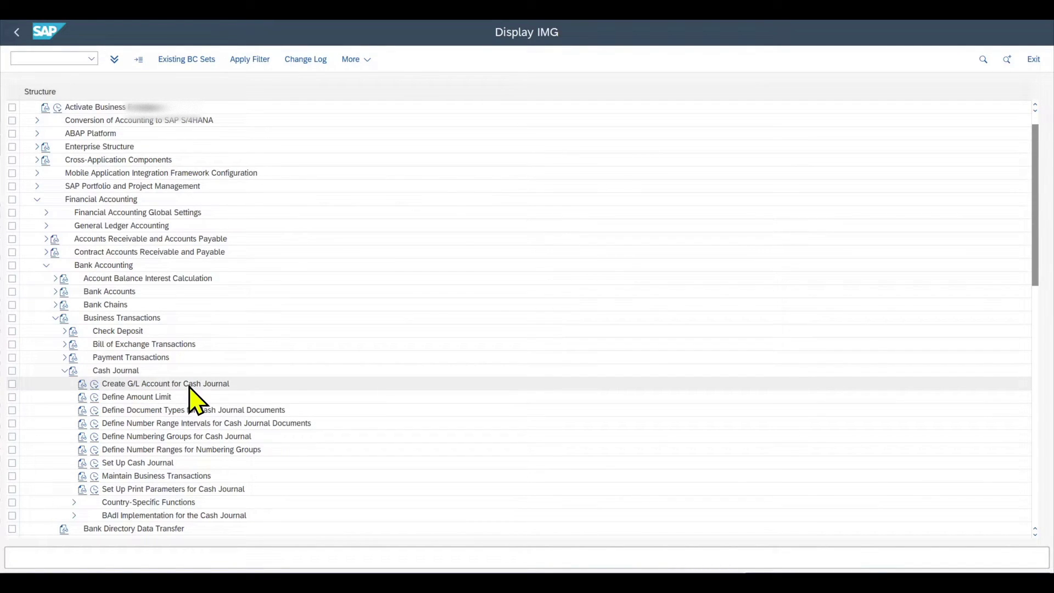
# Review the petty cash G/L account in company code 1000, checking its account currency, sort key and field status group.
pyautogui.click(95, 385)
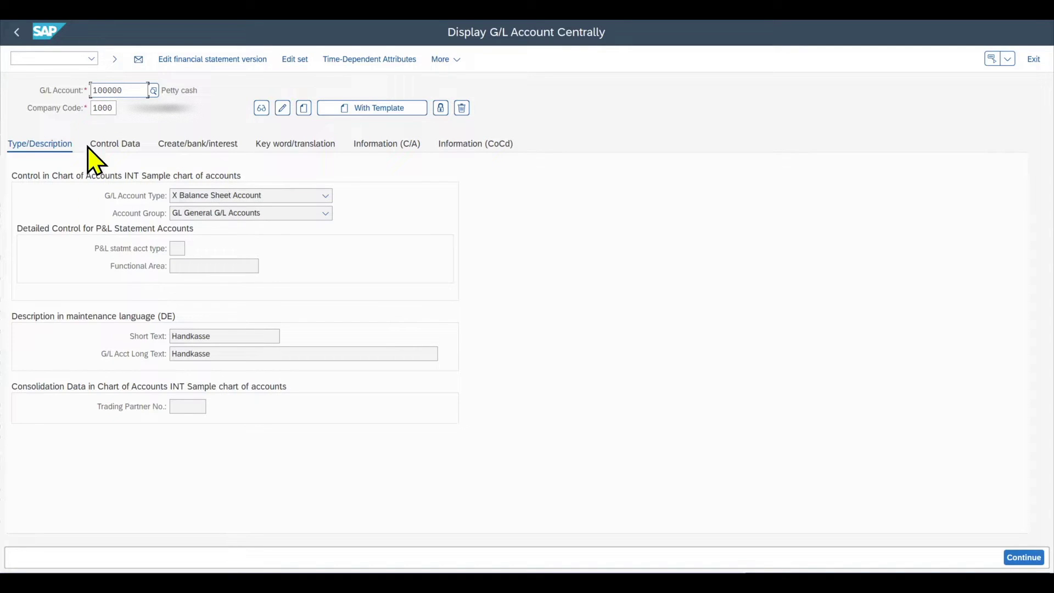
pyautogui.click(132, 160)
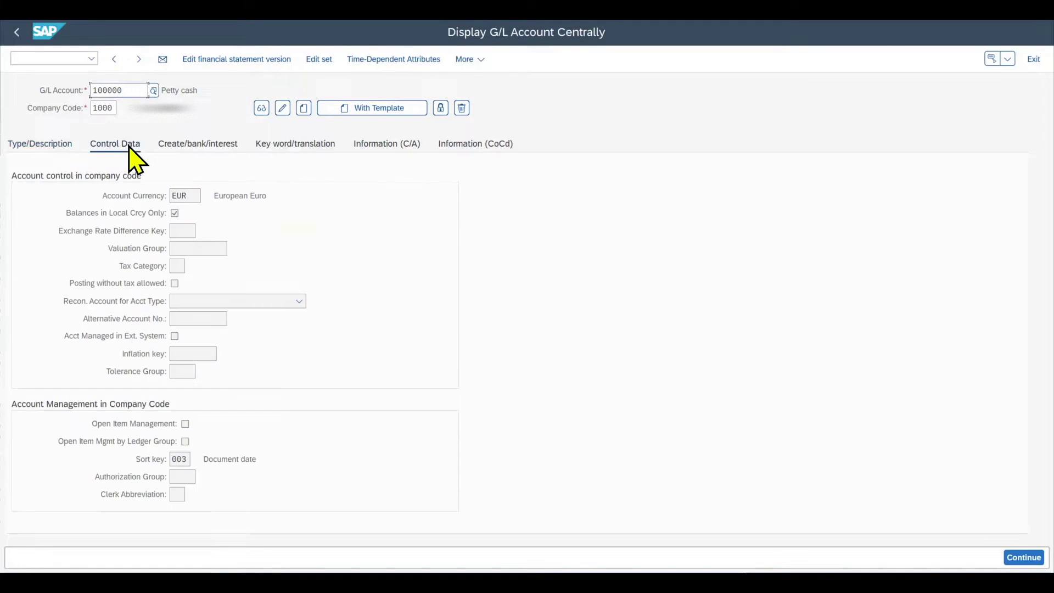
pyautogui.doubleClick(194, 196)
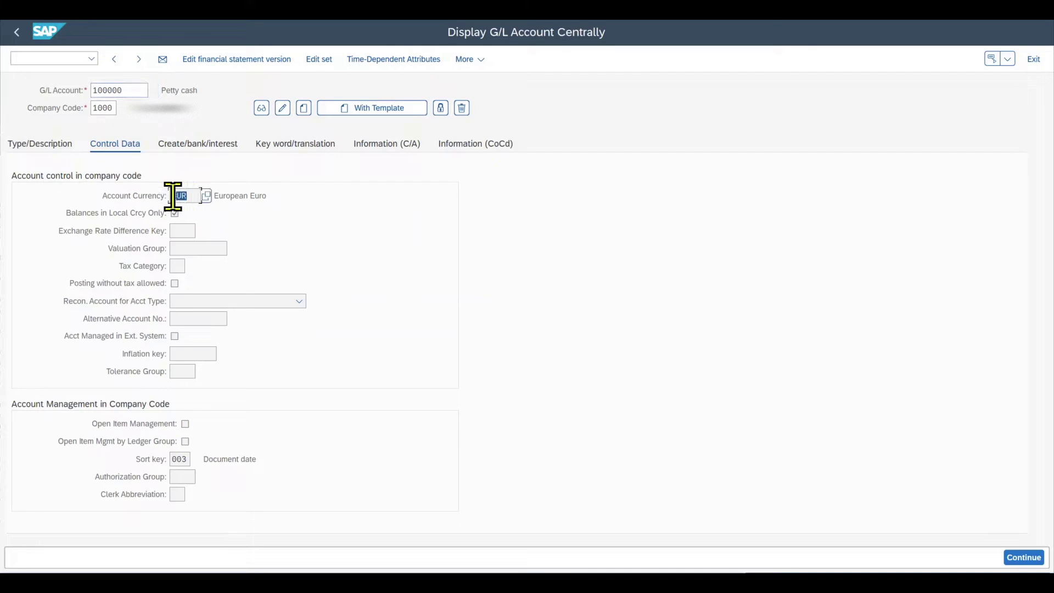
pyautogui.doubleClick(190, 459)
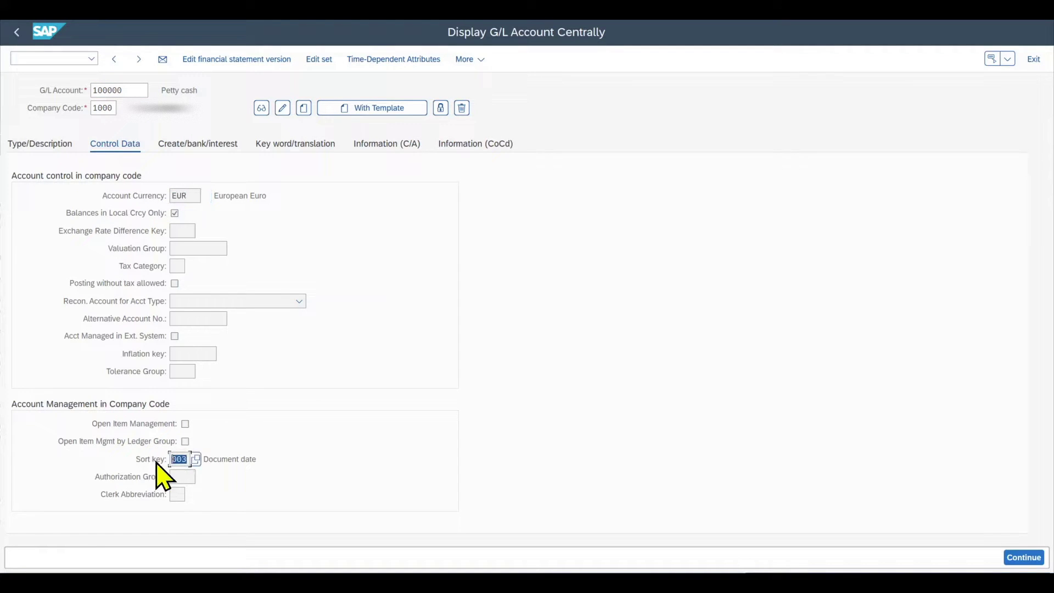
pyautogui.click(192, 158)
pyautogui.doubleClick(189, 193)
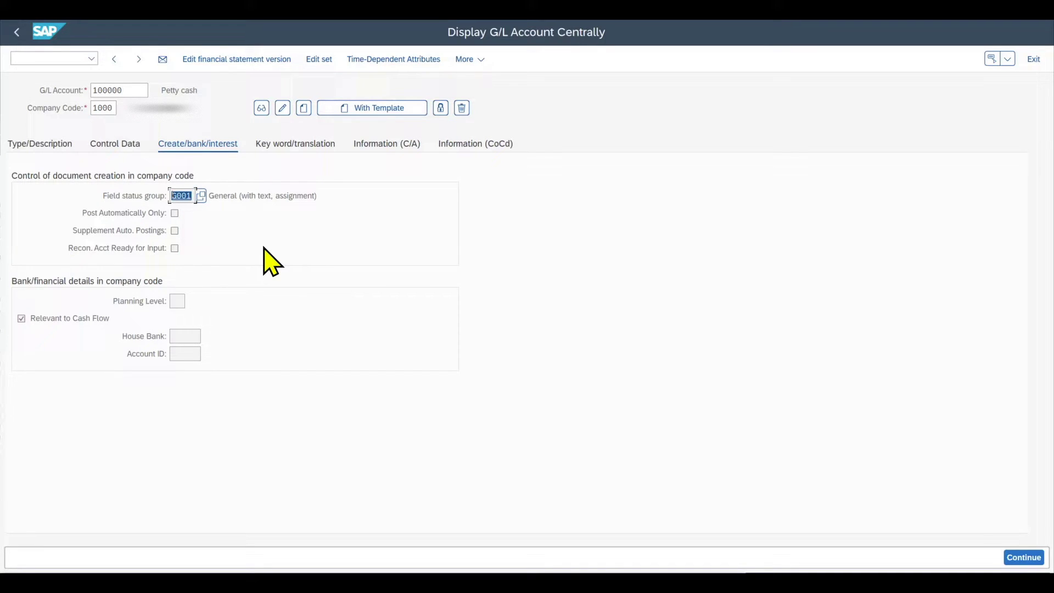
pyautogui.click(17, 32)
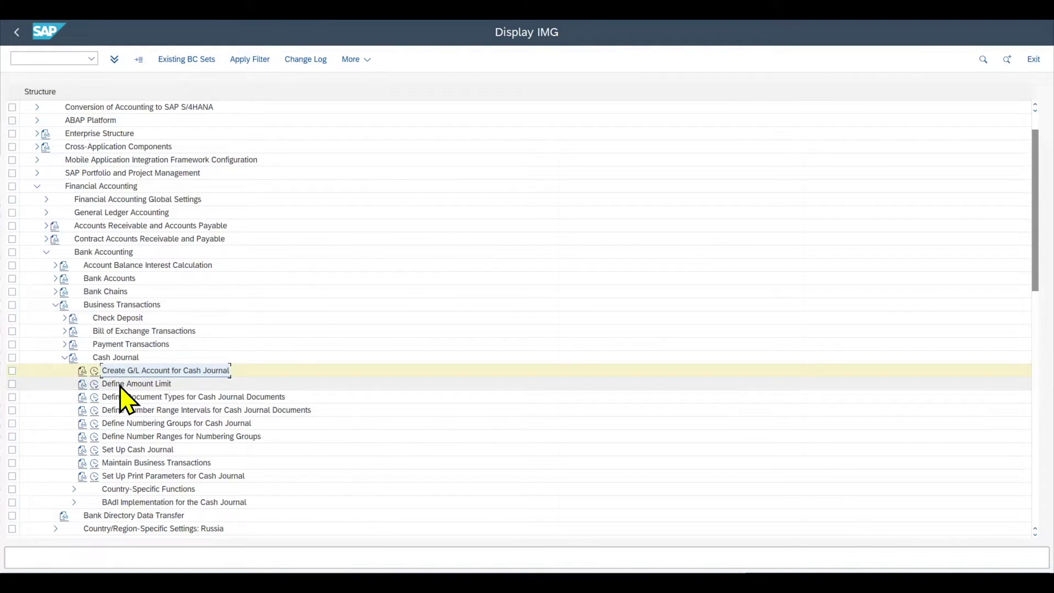
# Add a cash journal amount limit of 1.000,00 EUR for company code 1000, valid from 07.02.2023.
pyautogui.click(95, 385)
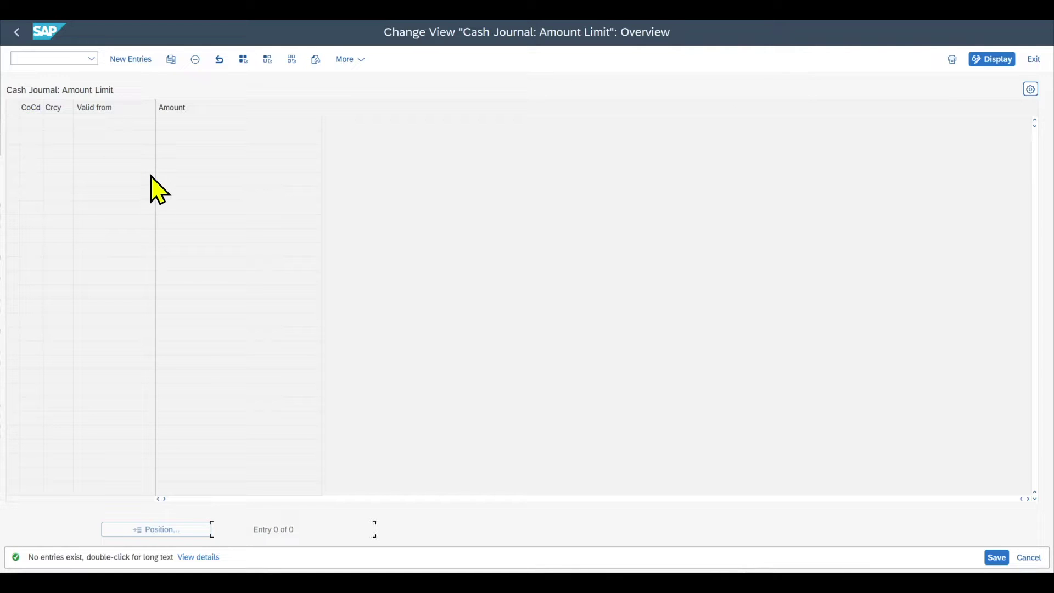
pyautogui.click(131, 61)
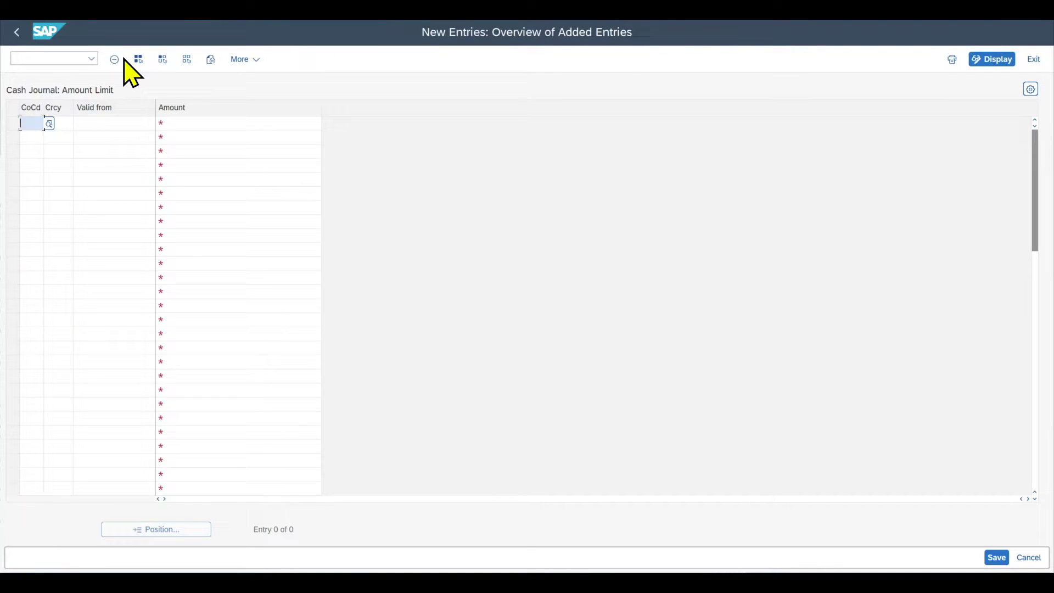
pyautogui.write('1000 ')
pyautogui.write('EUR')
pyautogui.press('Tab')
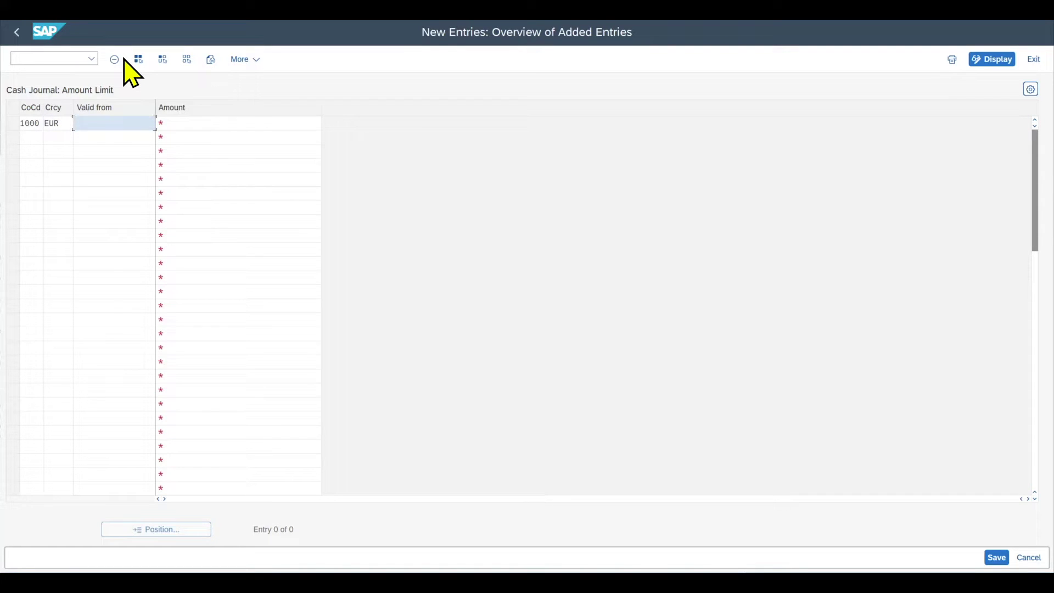
pyautogui.write('07.02.2023')
pyautogui.press('Tab')
pyautogui.press('Return')
pyautogui.moveTo(41, 121)
pyautogui.mouseDown()
pyautogui.moveTo(16, 120)
pyautogui.moveTo(33, 119)
pyautogui.mouseUp()
pyautogui.click(70, 123)
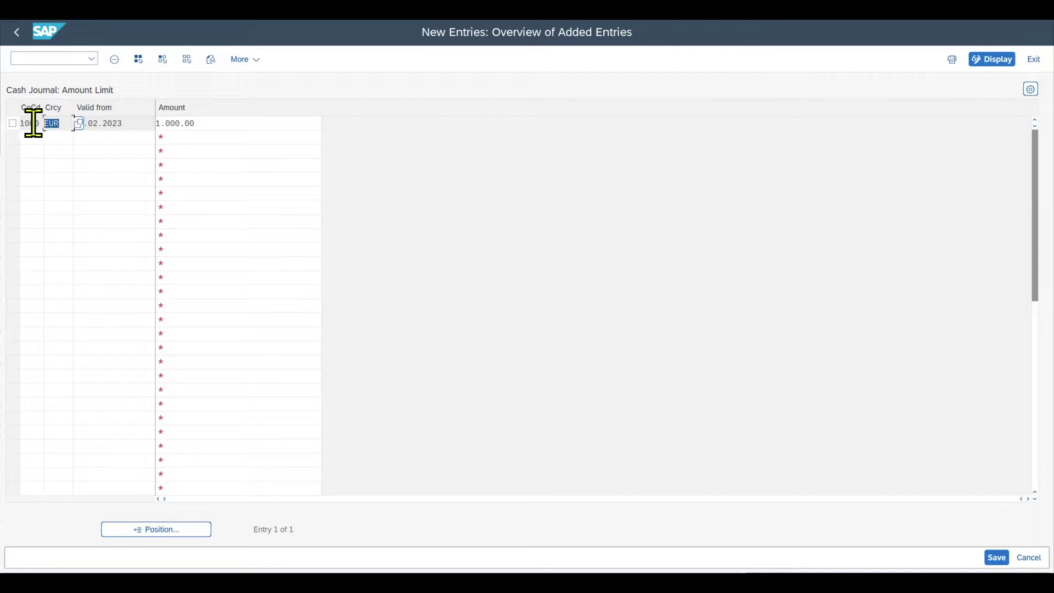
pyautogui.moveTo(219, 122); pyautogui.dragTo(145, 120)
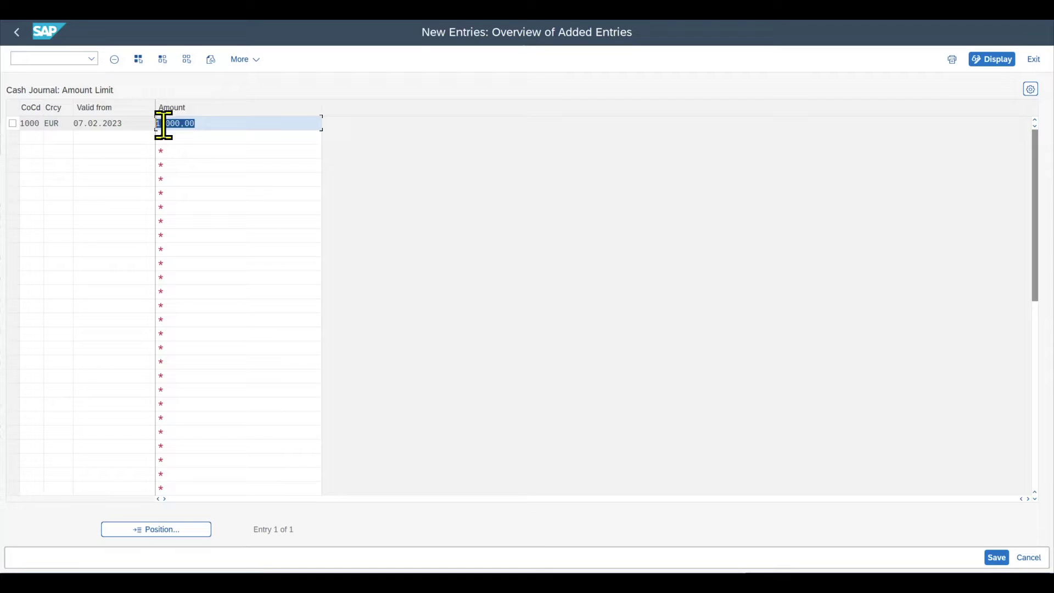
pyautogui.click(209, 122)
pyautogui.press('Return')
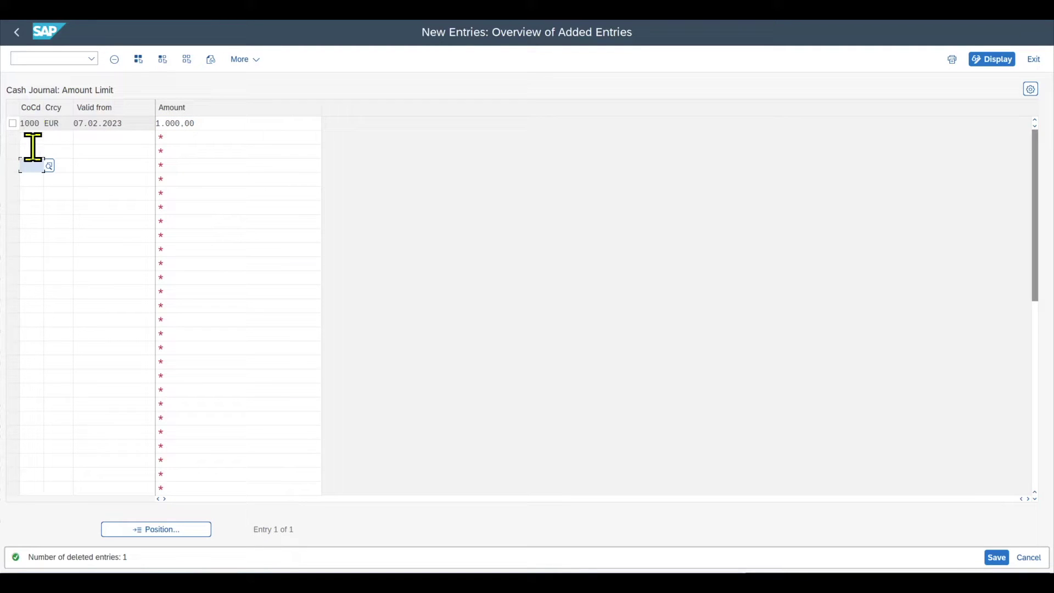
# Add a second amount limit of 1.500,00 EUR valid from 07.02.2023, leaving the company code blank.
pyautogui.click(35, 138)
pyautogui.press('Tab')
pyautogui.write('EUR')
pyautogui.press('Tab')
pyautogui.click(108, 152)
pyautogui.click(192, 136)
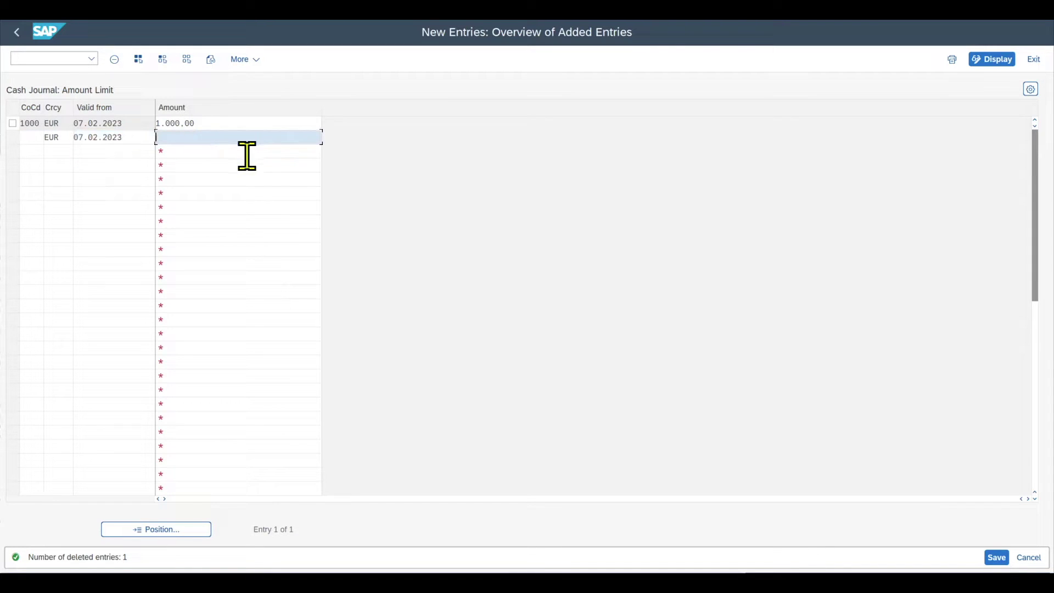
pyautogui.write('1500')
pyautogui.press('Return')
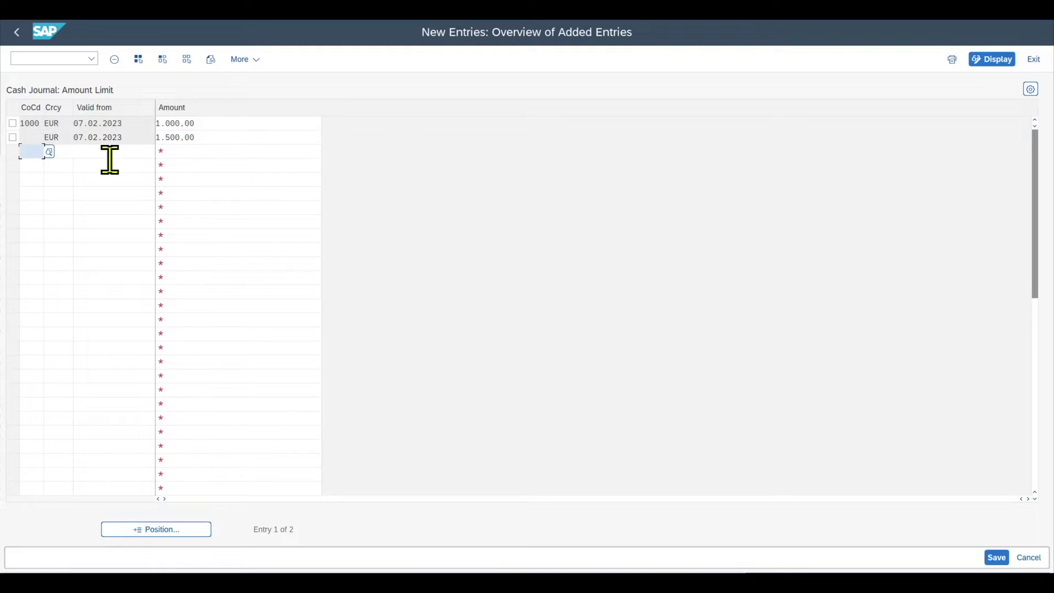
# Compare the two amount limit entries, save them and return to the Cash Journal customizing activities.
pyautogui.moveTo(38, 126); pyautogui.dragTo(15, 120)
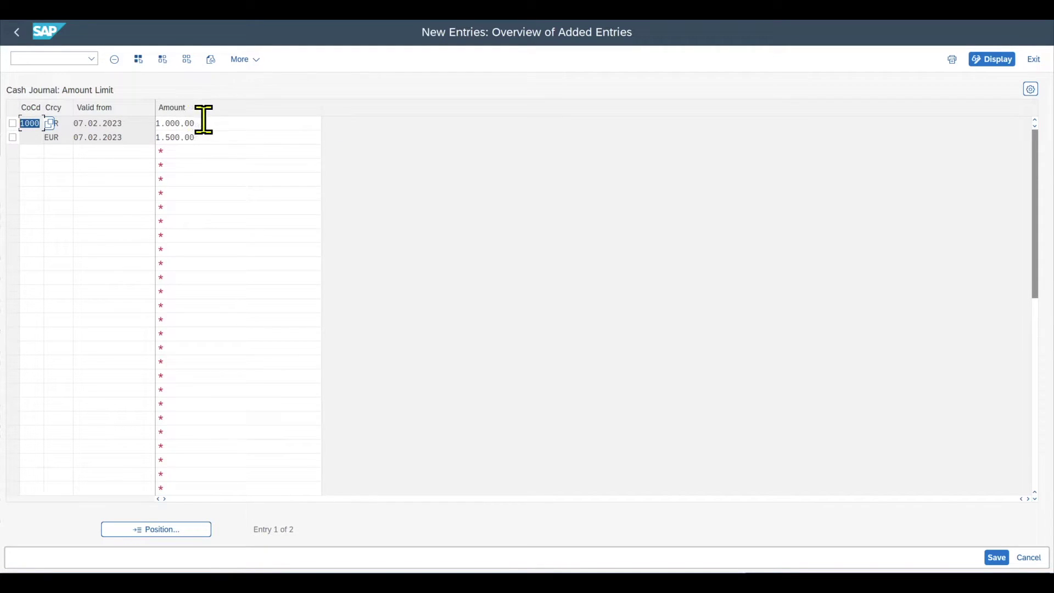
pyautogui.moveTo(199, 117); pyautogui.dragTo(159, 117)
pyautogui.click(177, 139)
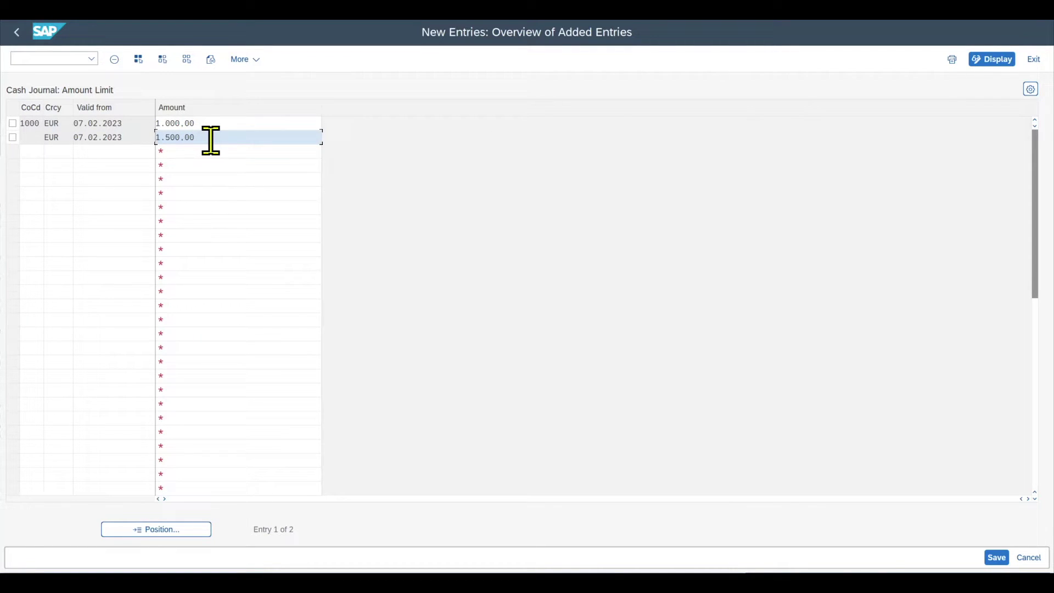
pyautogui.click(996, 556)
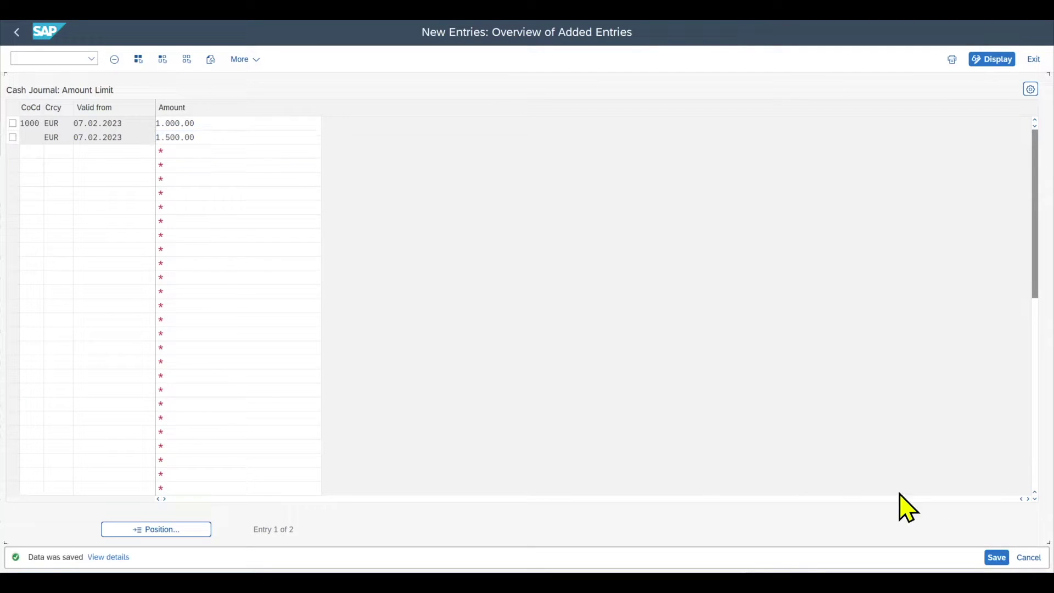
pyautogui.click(17, 32)
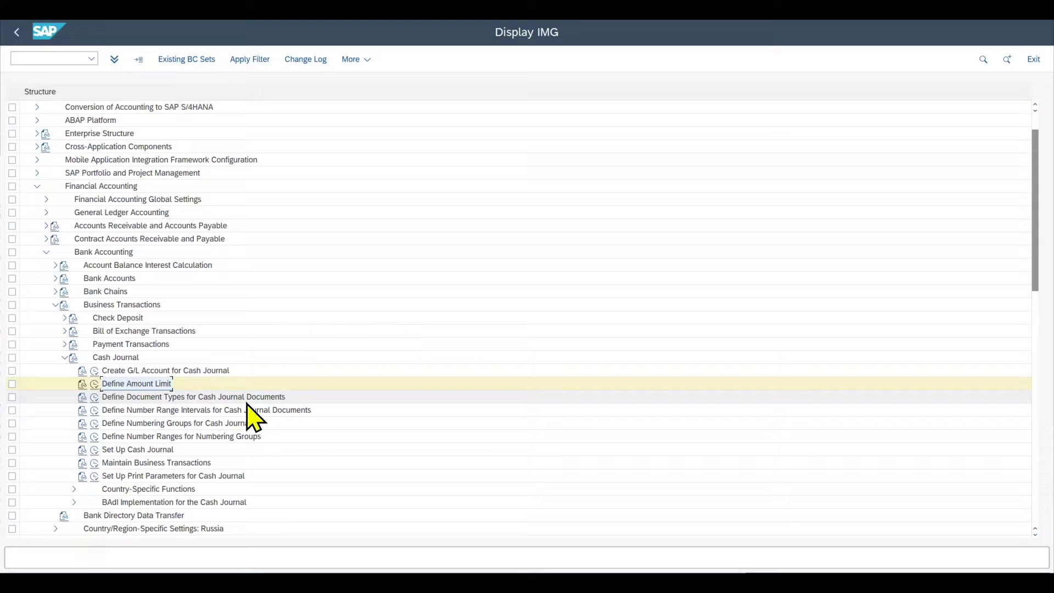
# Review the document types for cash journal documents and the document number range intervals of company code 1000.
pyautogui.click(95, 399)
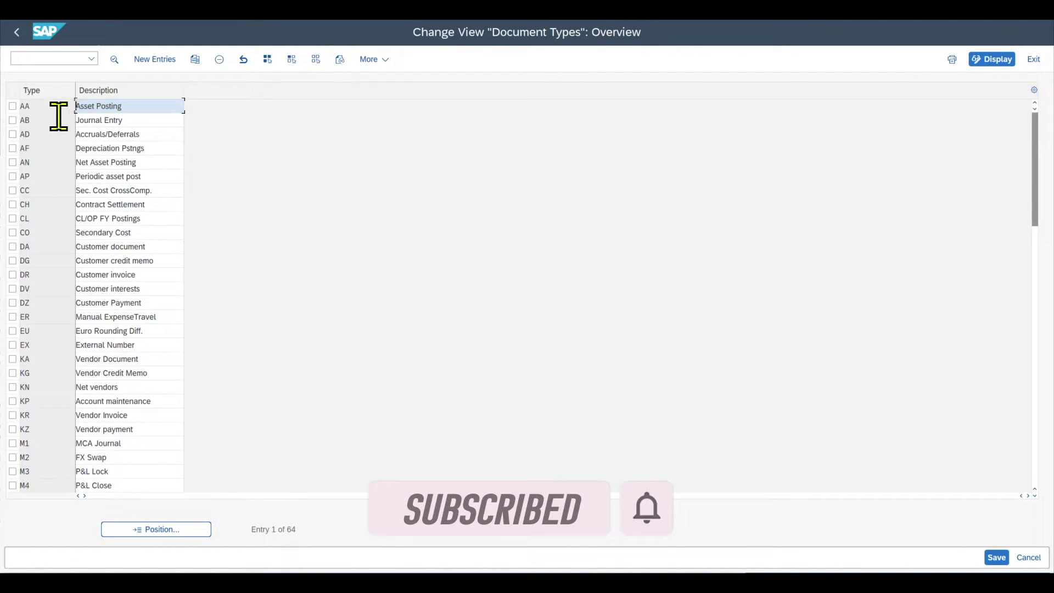
pyautogui.click(17, 33)
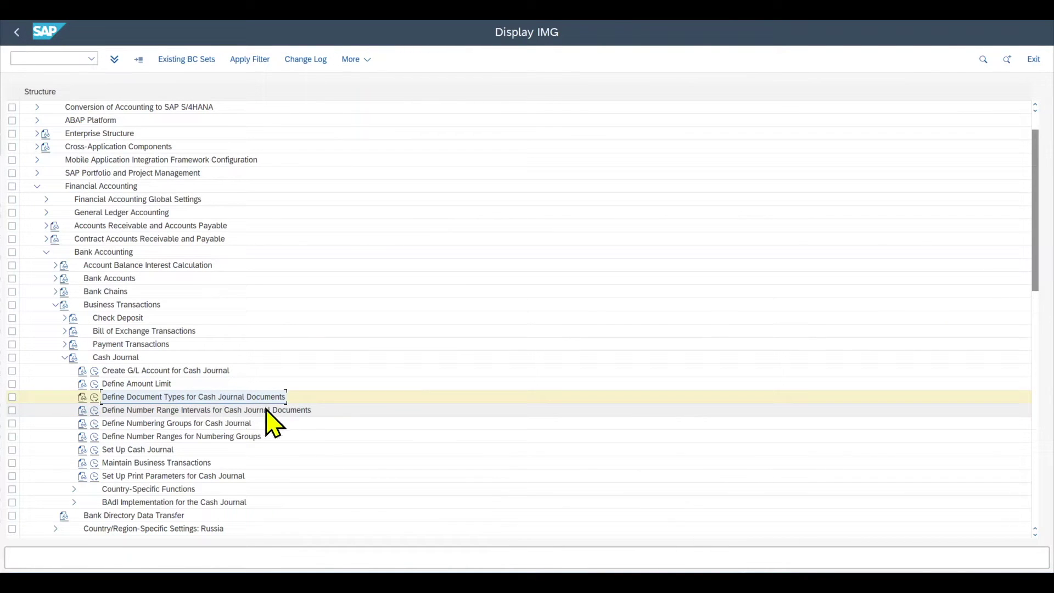
pyautogui.click(94, 411)
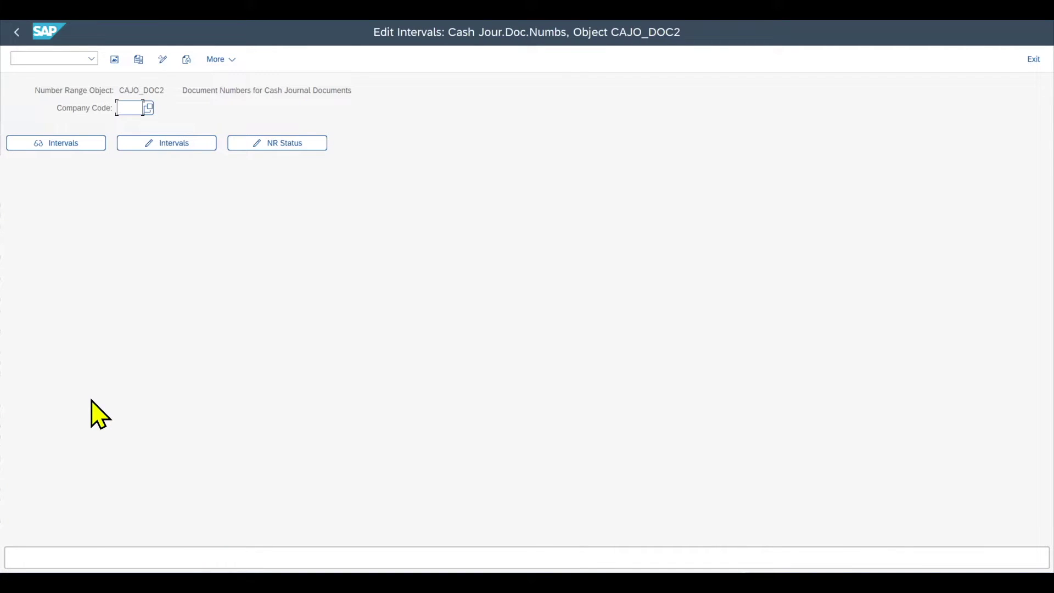
pyautogui.click(80, 144)
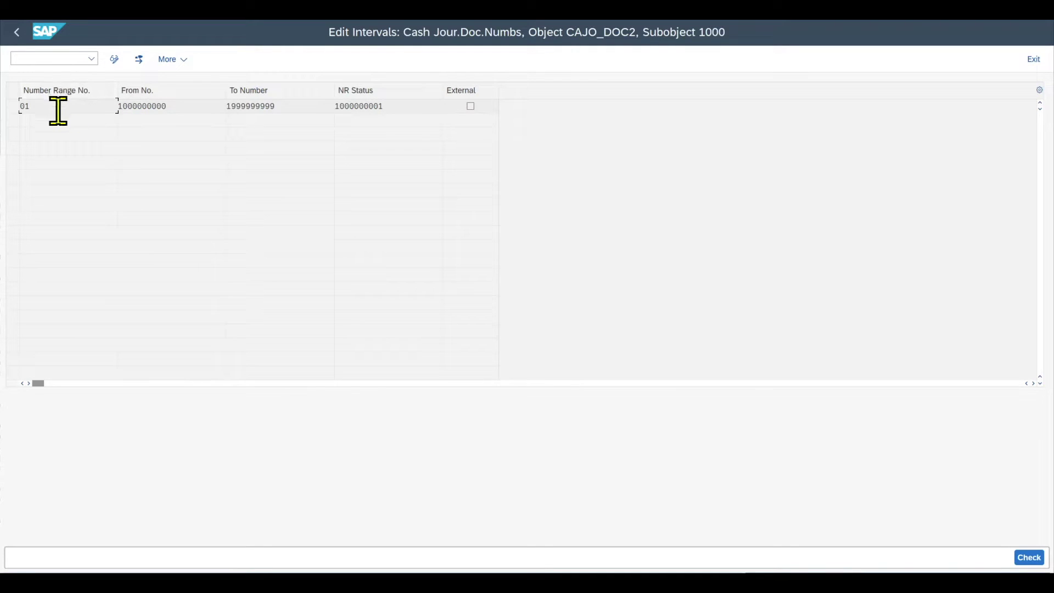
pyautogui.doubleClick(183, 106)
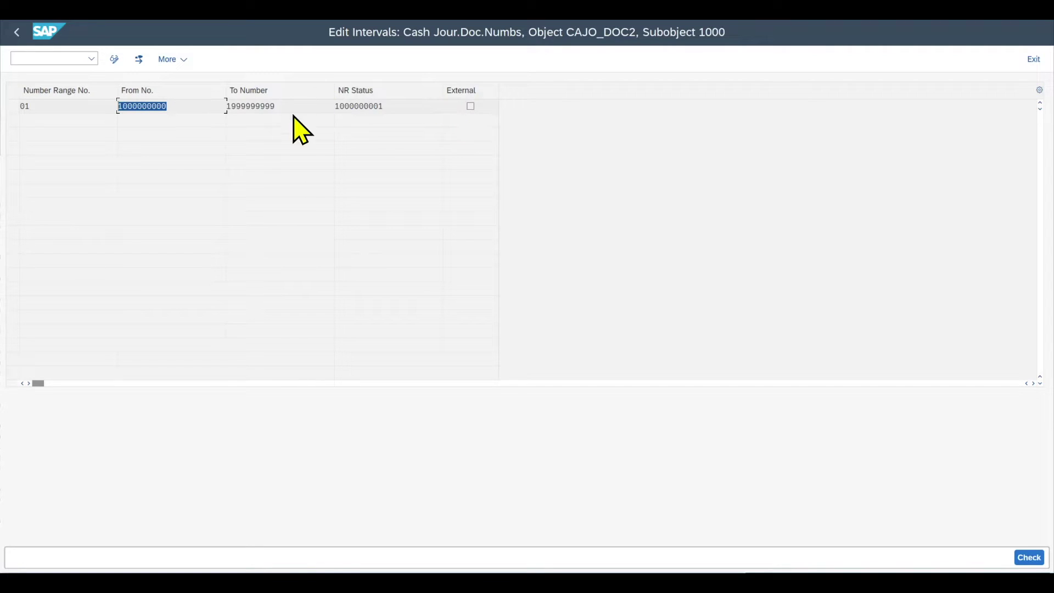
pyautogui.moveTo(185, 106); pyautogui.dragTo(111, 106)
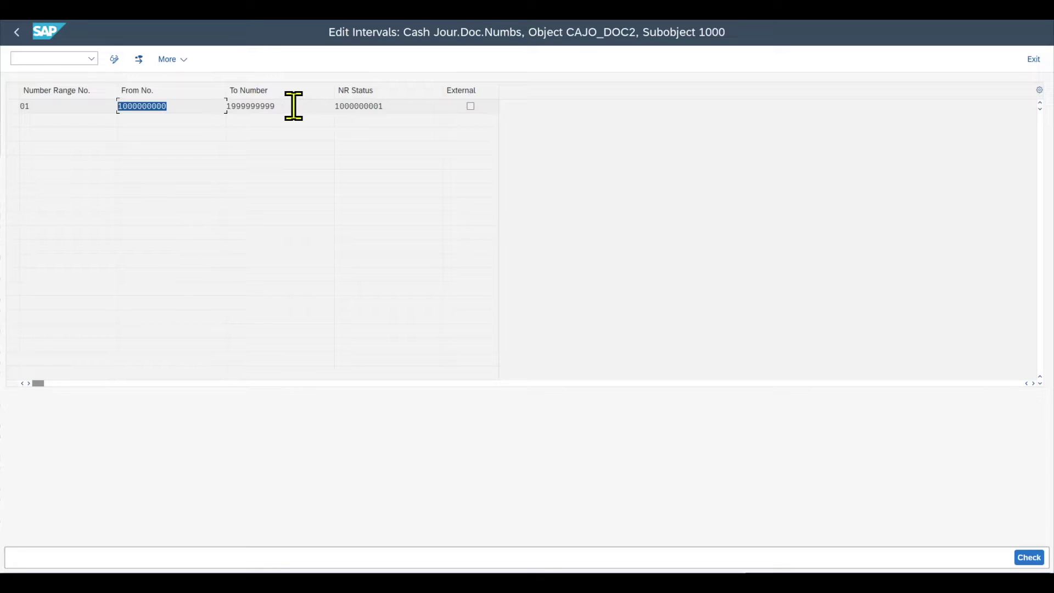
pyautogui.click(16, 33)
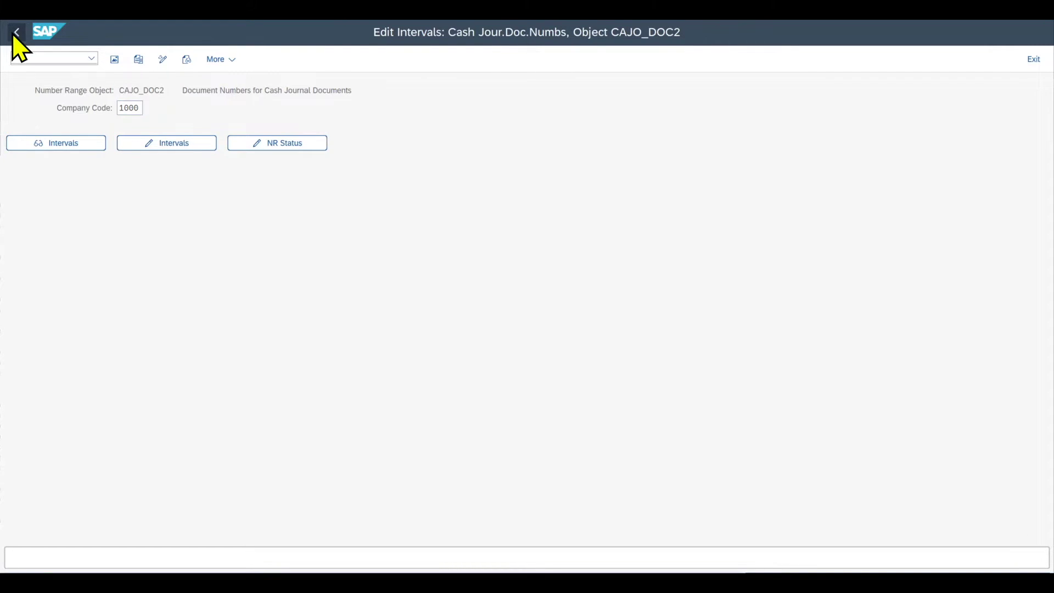
pyautogui.click(15, 33)
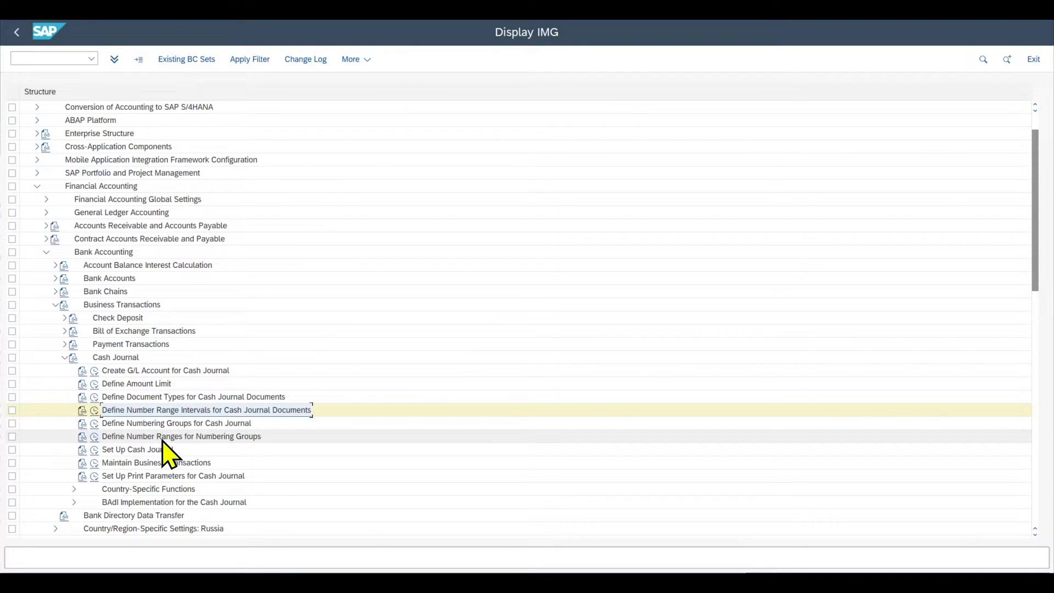
# Create and save the cash document numbering groups Exp with description Expenses and Rev with description Revenues.
pyautogui.click(257, 438)
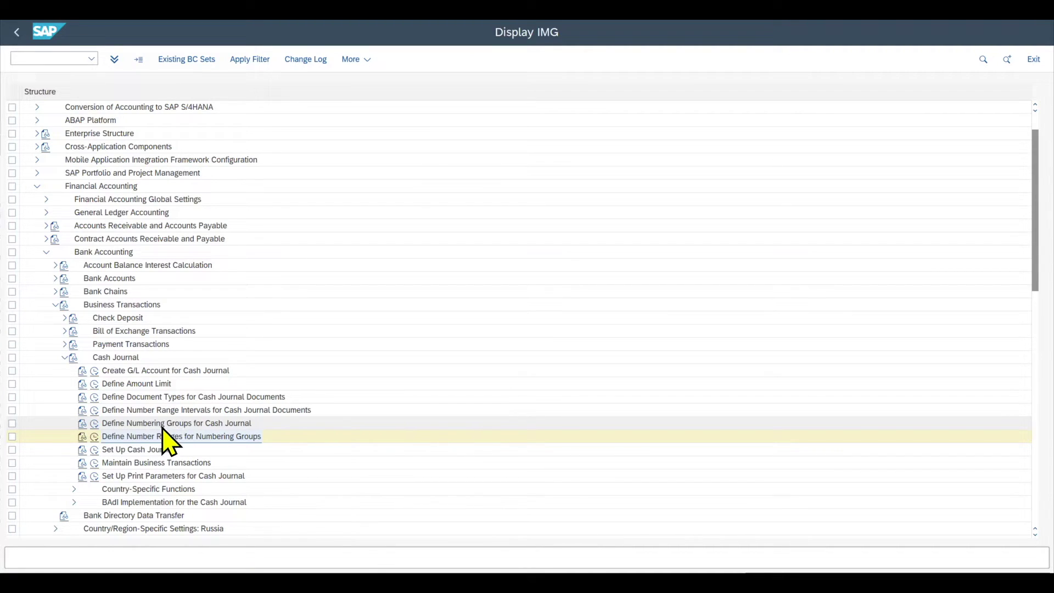
pyautogui.click(96, 425)
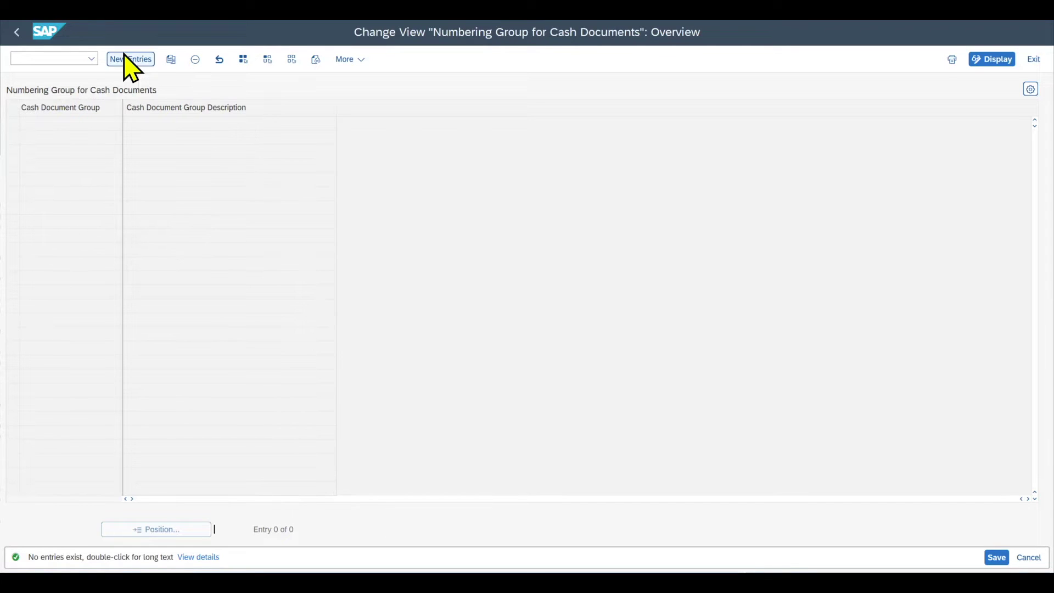
pyautogui.click(130, 60)
pyautogui.write('Exp')
pyautogui.press('Tab')
pyautogui.write('Expenses')
pyautogui.press('Tab')
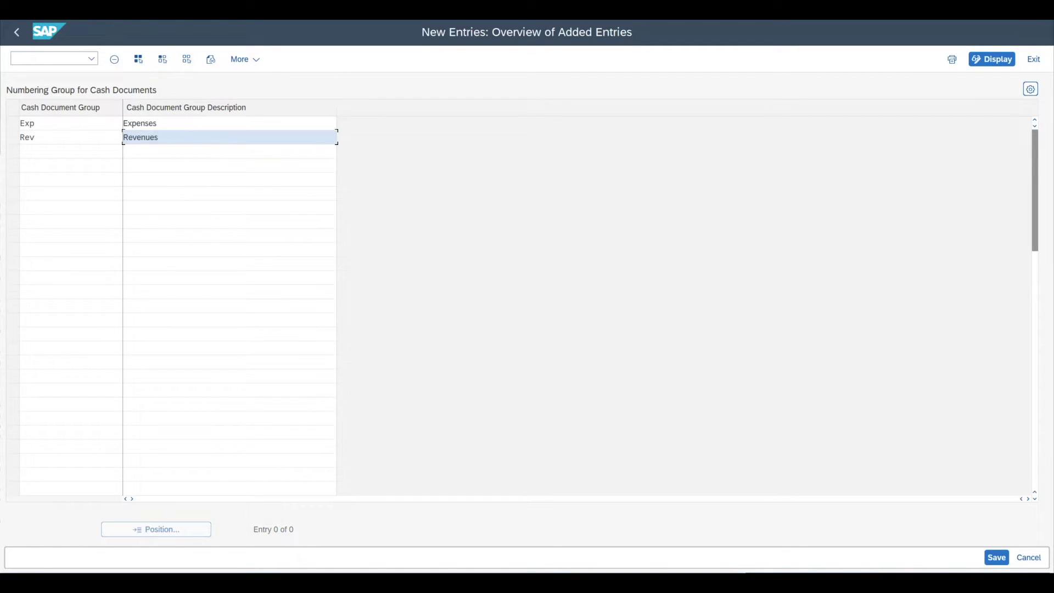
pyautogui.click(1003, 562)
pyautogui.click(17, 33)
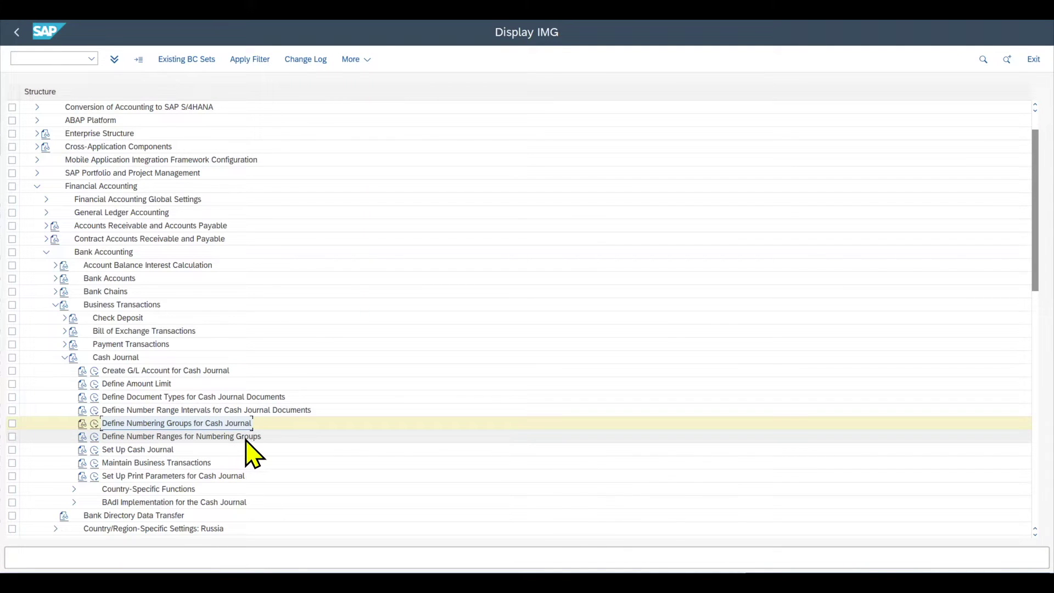
pyautogui.click(96, 440)
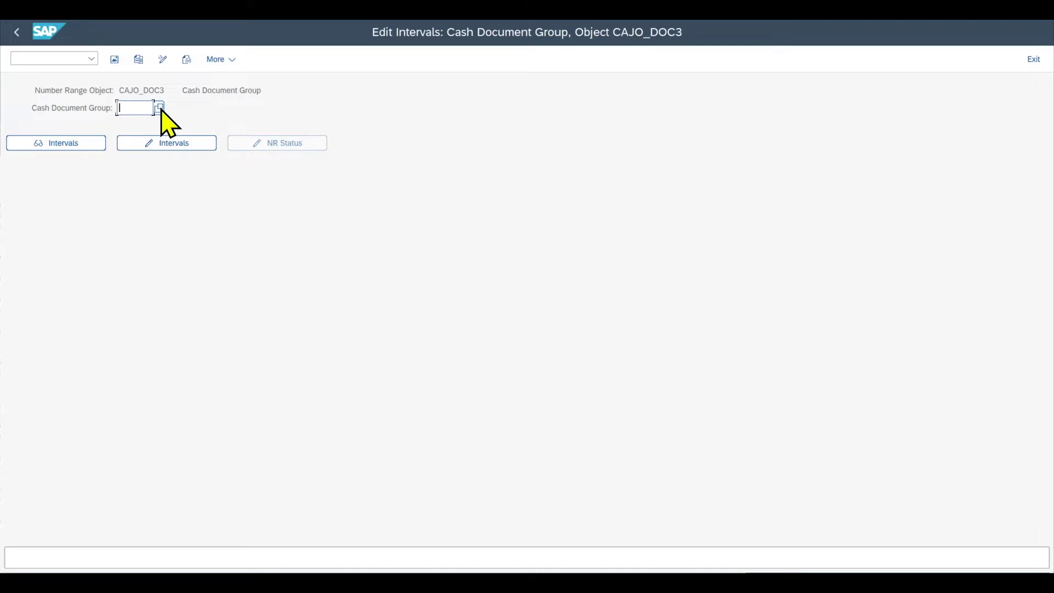
pyautogui.press('F4')
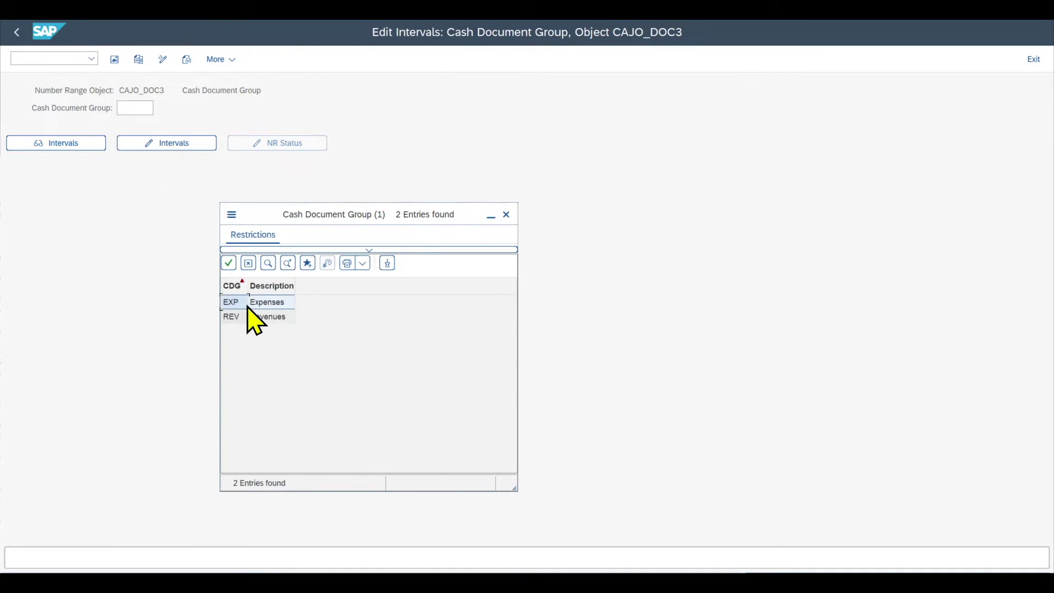
pyautogui.doubleClick(251, 303)
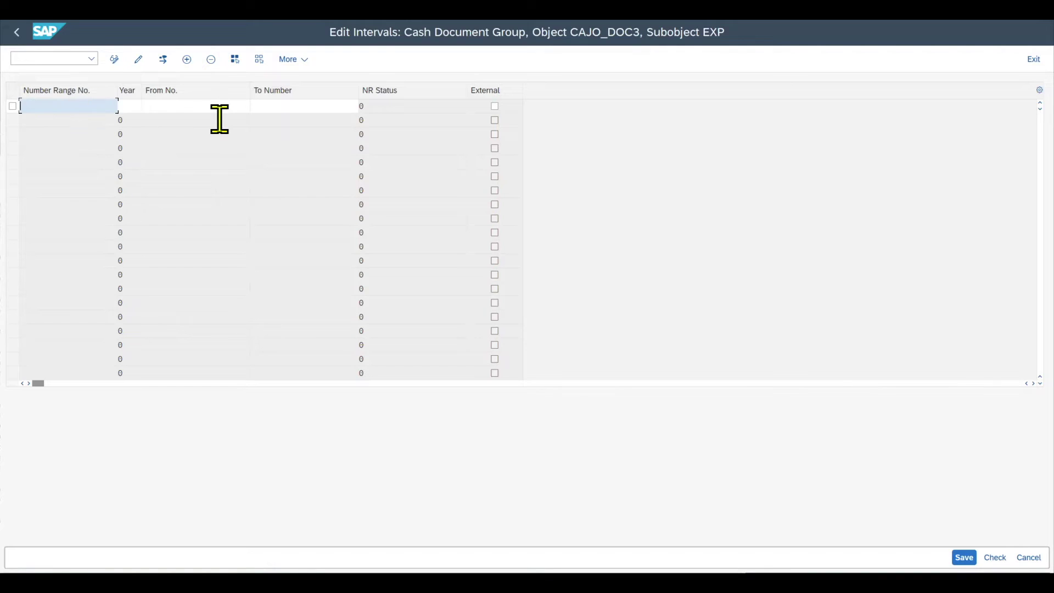
pyautogui.write('01')
pyautogui.press('Tab')
pyautogui.write('9999')
pyautogui.press('Tab')
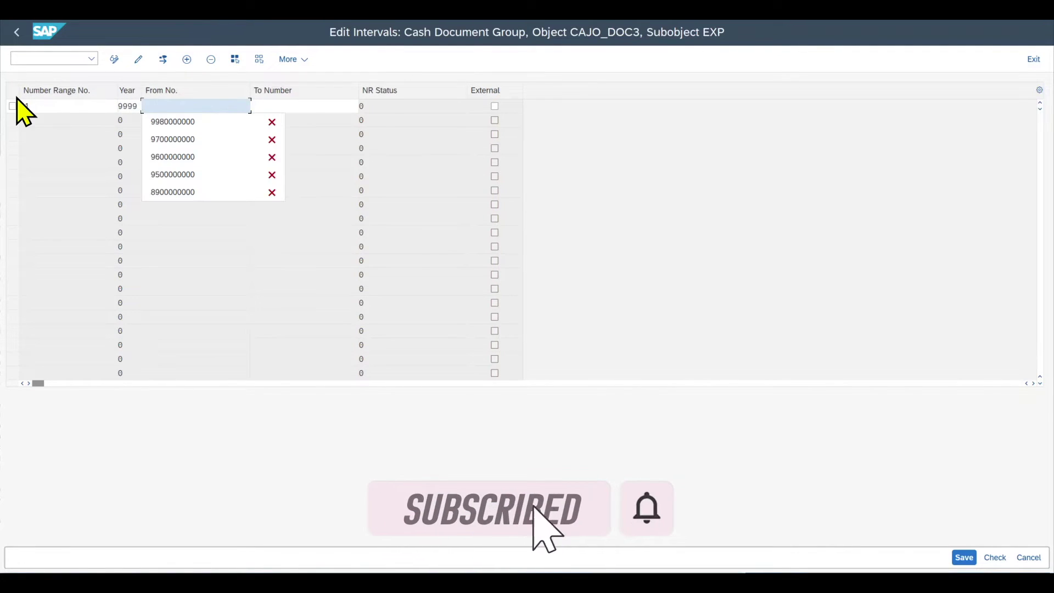
pyautogui.write('0001000000')
pyautogui.press('Tab')
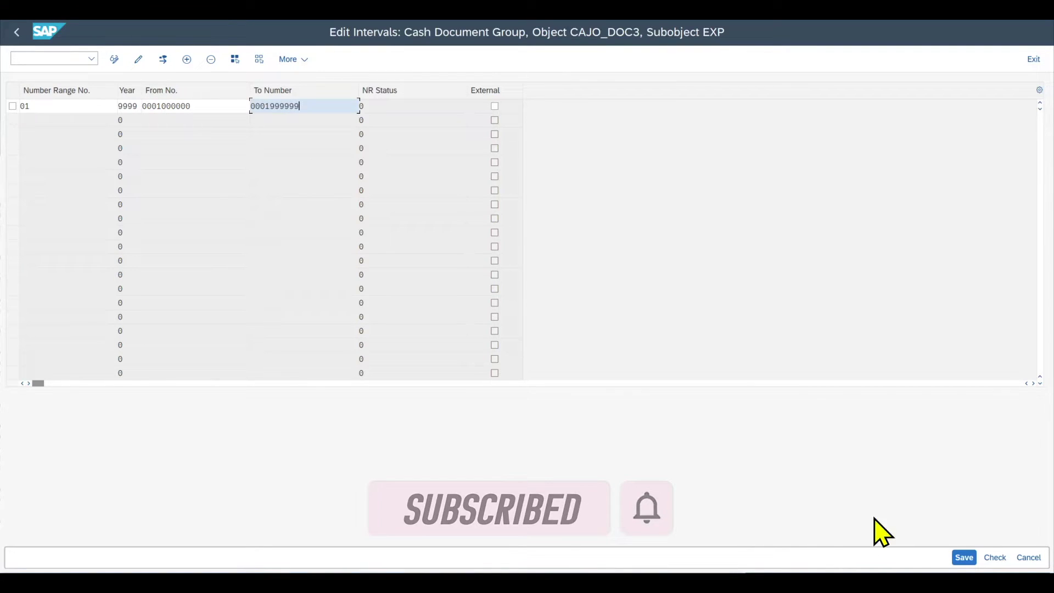
pyautogui.click(968, 557)
pyautogui.doubleClick(124, 108)
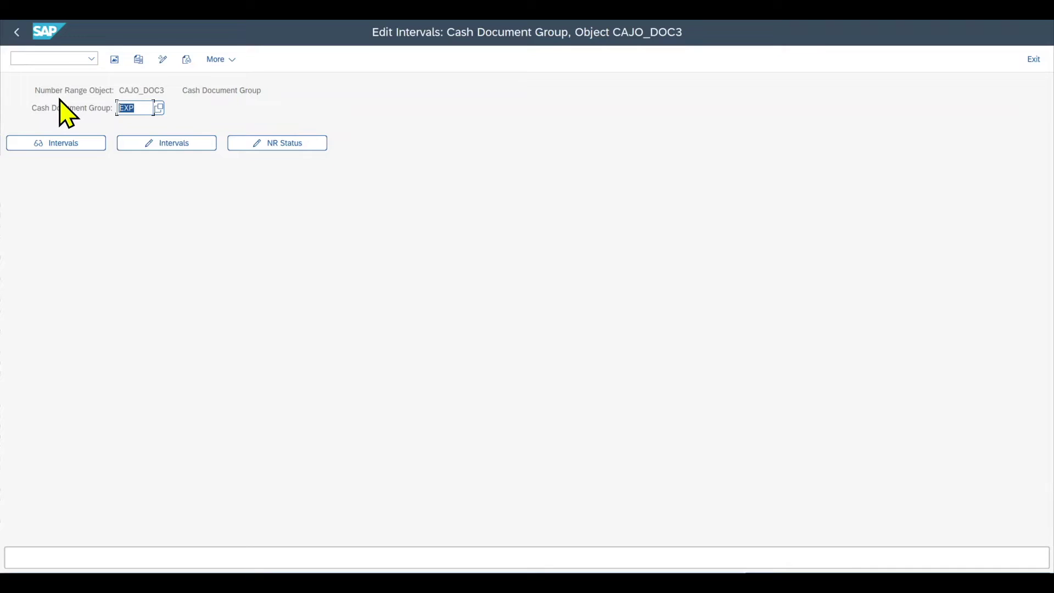
pyautogui.write('REV')
pyautogui.press('Return')
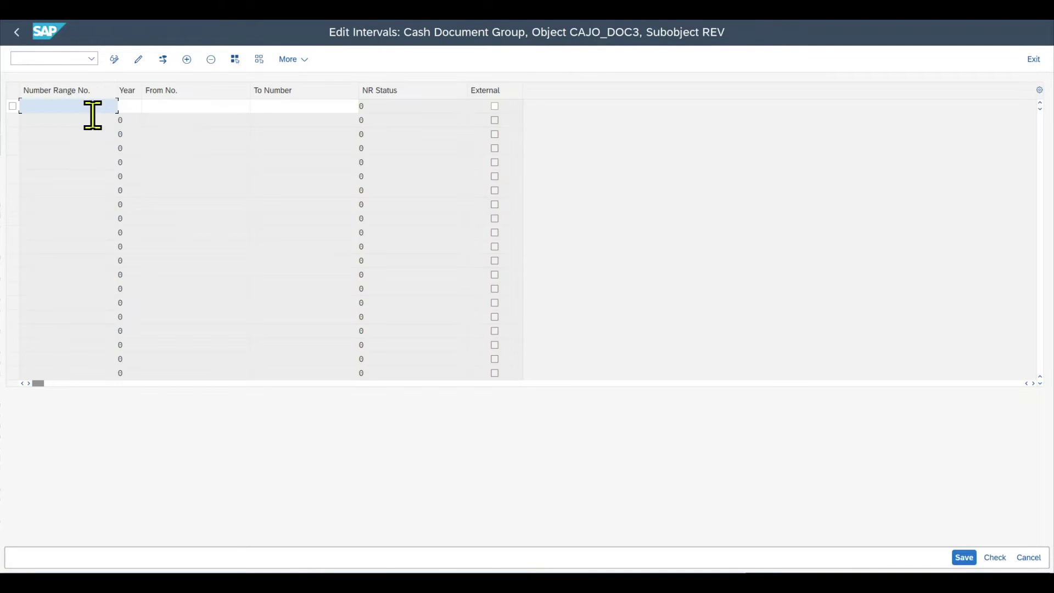
pyautogui.write('02')
pyautogui.press('Tab')
pyautogui.write('9999')
pyautogui.press('Tab')
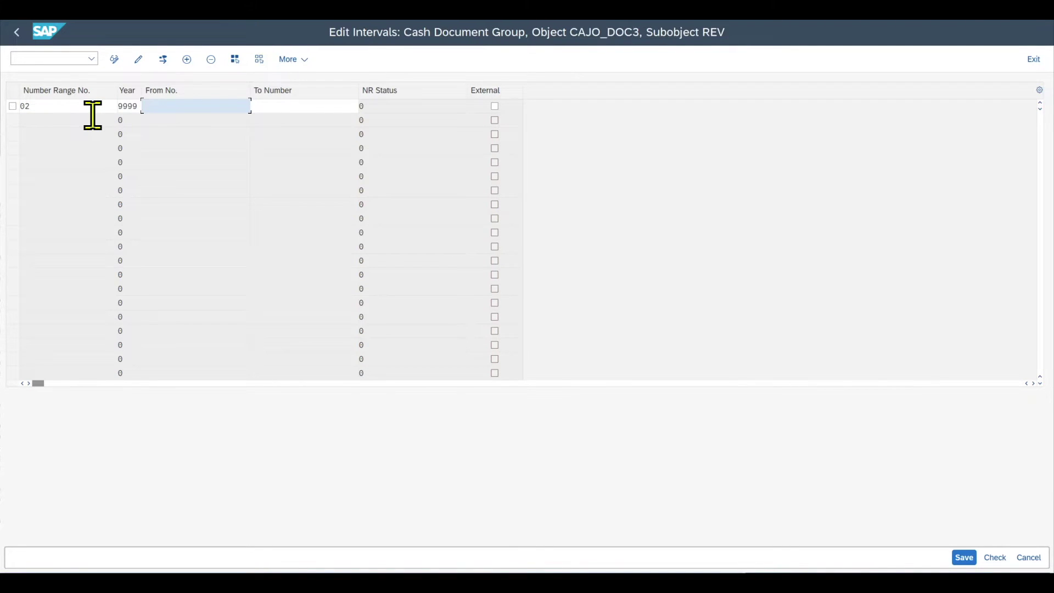
pyautogui.write('0003000000')
pyautogui.press('Tab')
pyautogui.write('0003999999')
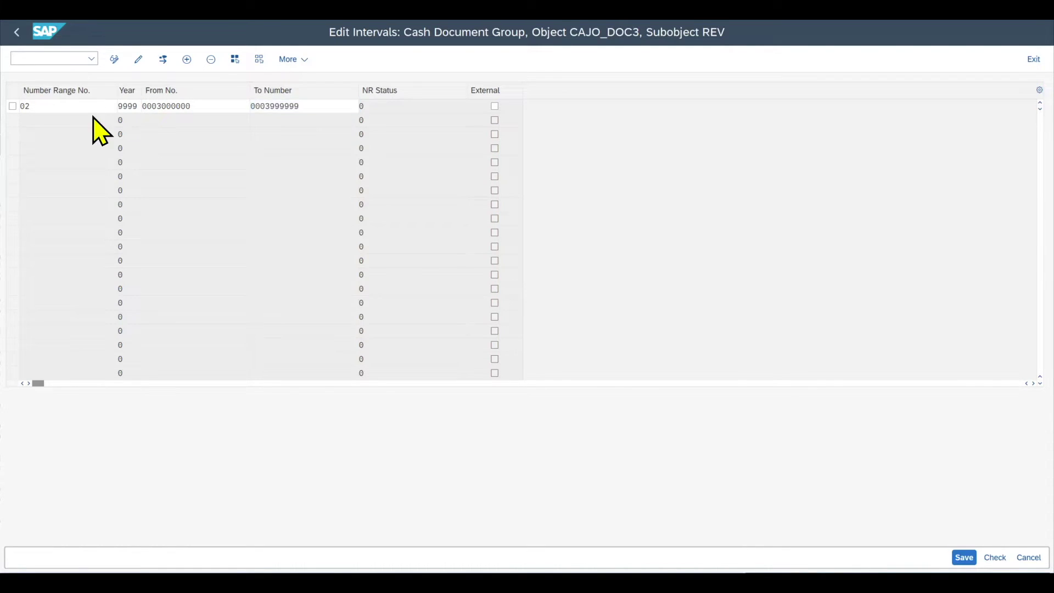
pyautogui.click(16, 34)
pyautogui.click(16, 34)
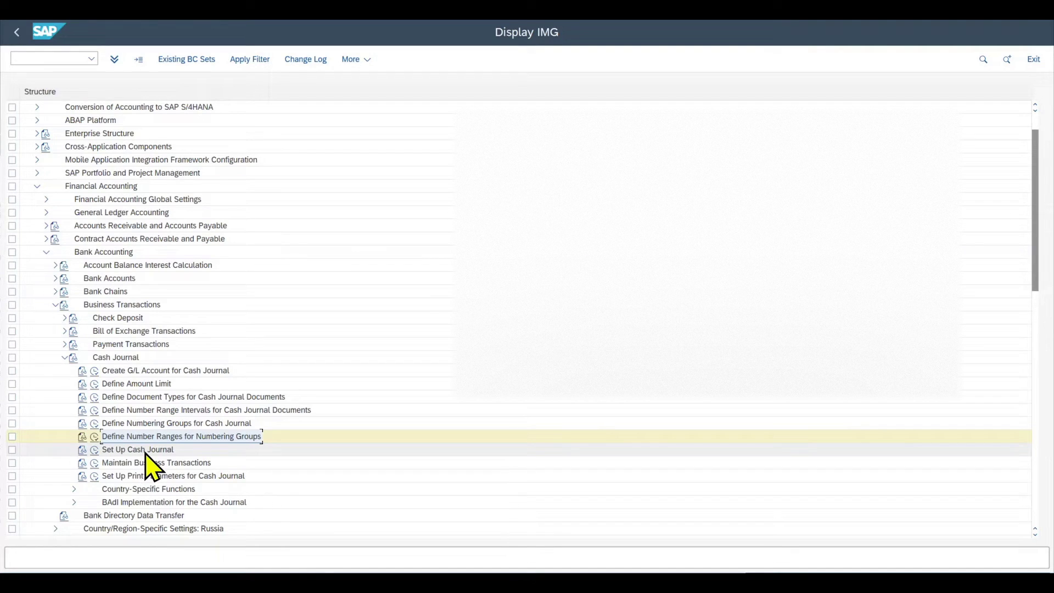
# In the cash journal setup, copy the entry of company code 1000 and set the copy's cash journal number to 0002.
pyautogui.click(95, 450)
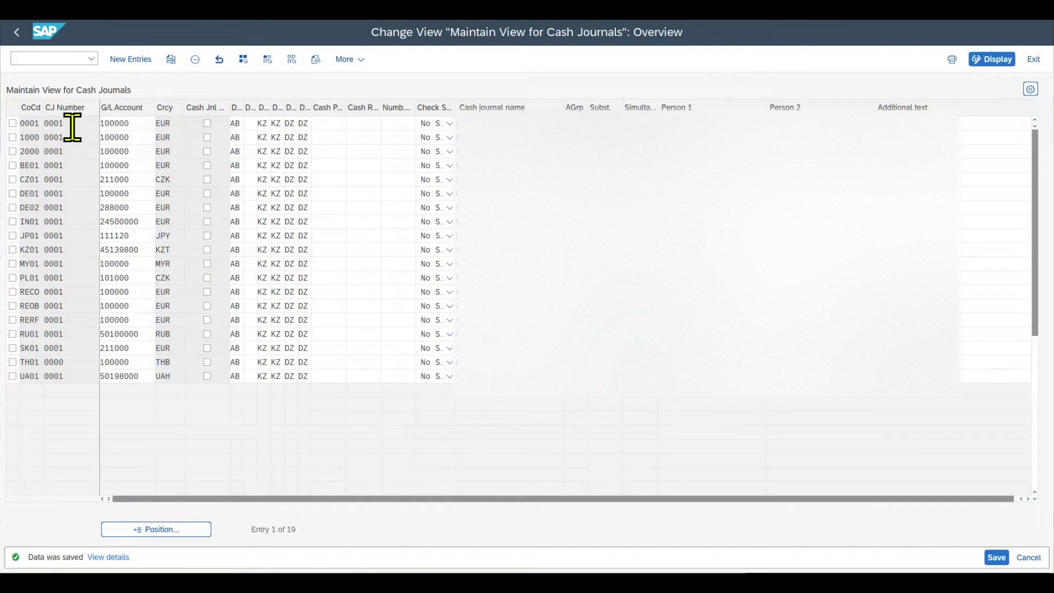
pyautogui.click(18, 138)
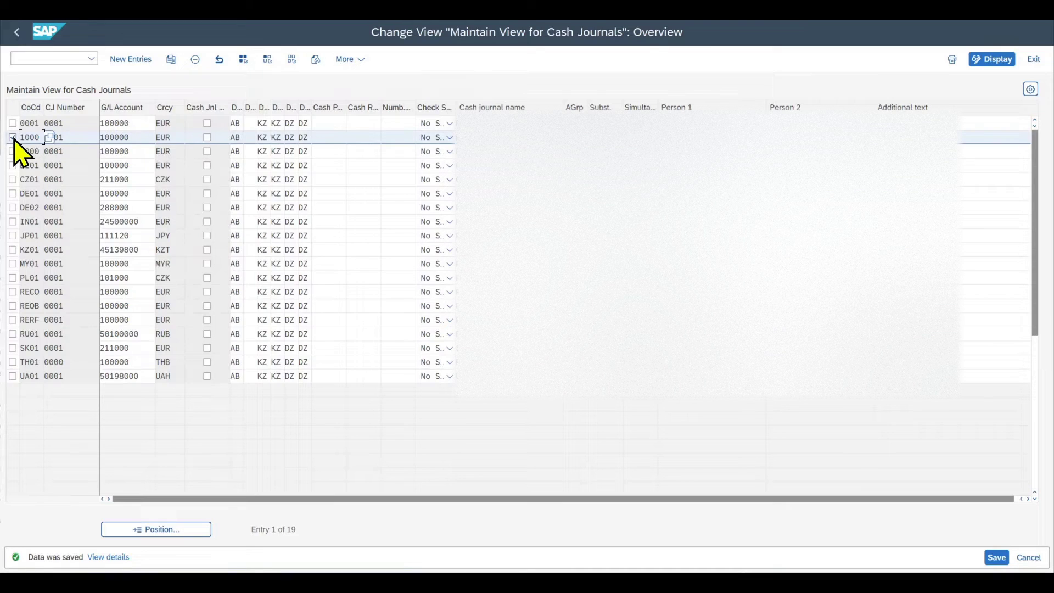
pyautogui.click(171, 59)
pyautogui.moveTo(39, 123); pyautogui.dragTo(20, 123)
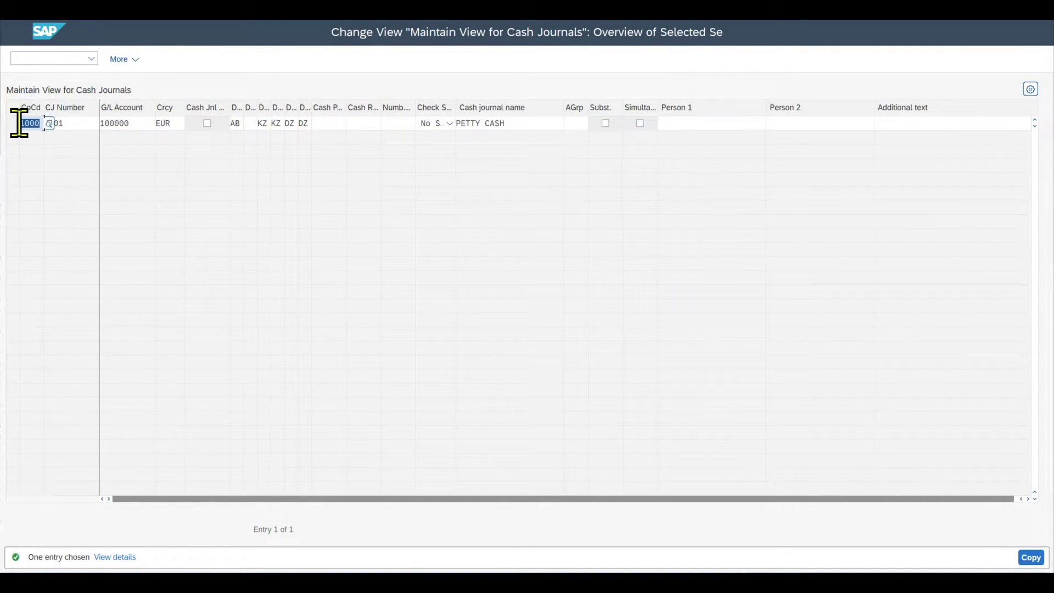
pyautogui.moveTo(99, 107); pyautogui.dragTo(130, 108)
pyautogui.click(85, 124)
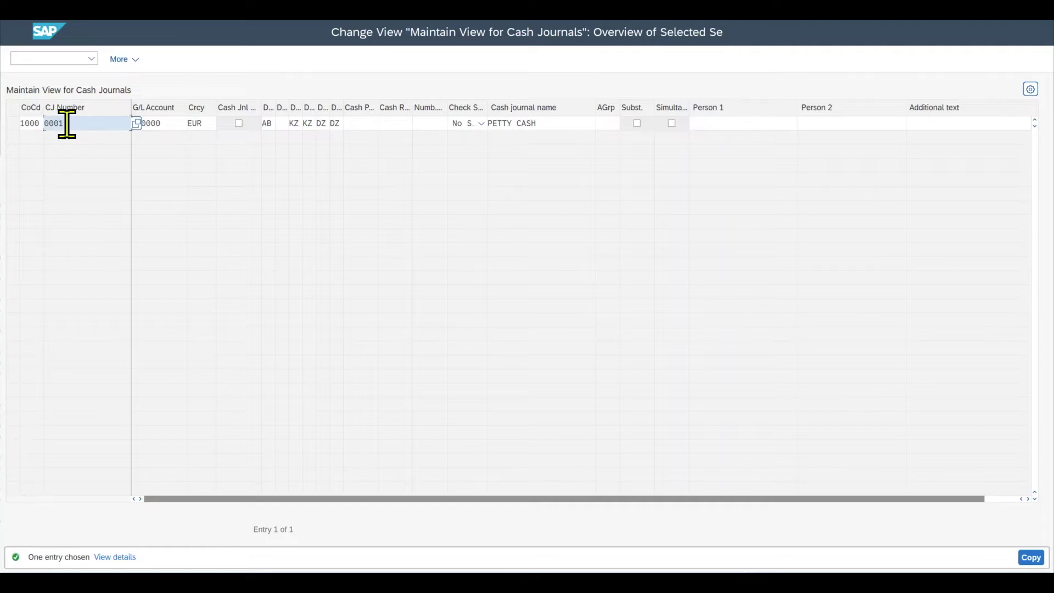
pyautogui.press('BackSpace')
pyautogui.write('2')
# Review the G/L account, currency and closed indicator of cash journal 0002.
pyautogui.click(172, 123)
pyautogui.moveTo(172, 123); pyautogui.dragTo(151, 122)
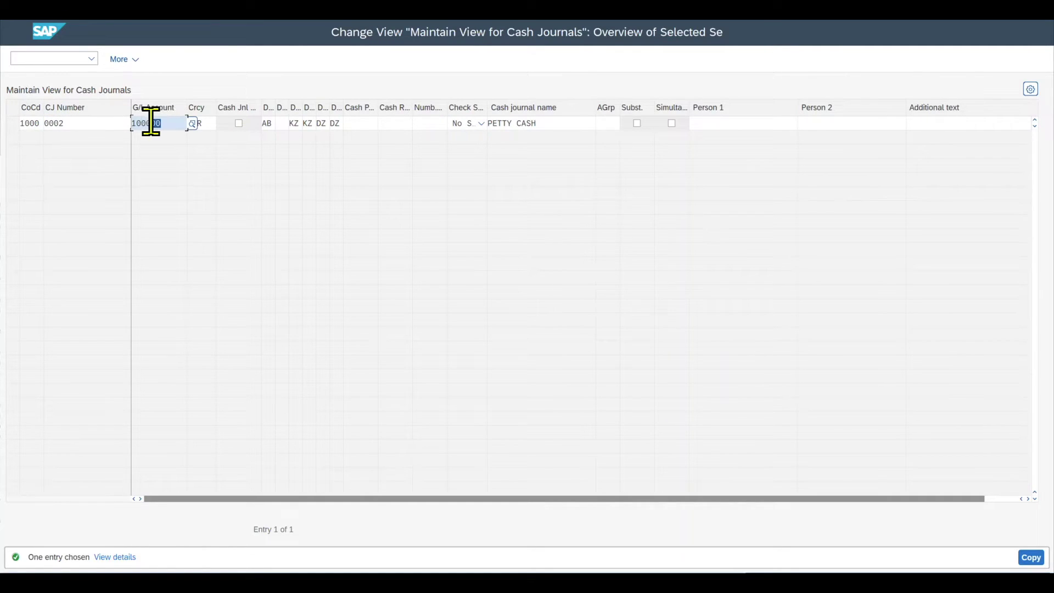
pyautogui.click(207, 122)
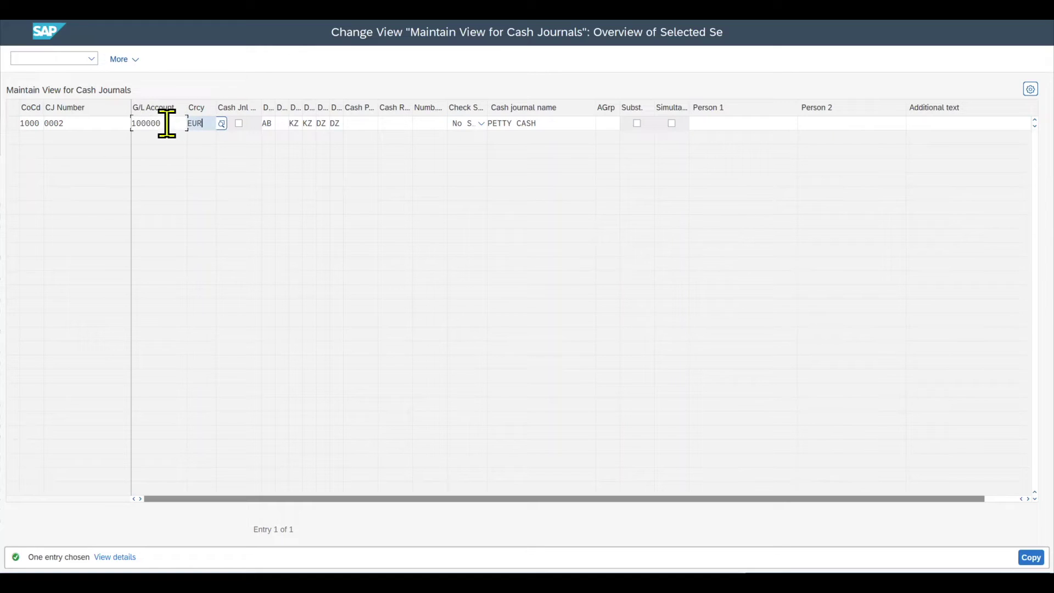
pyautogui.moveTo(167, 123); pyautogui.dragTo(117, 125)
pyautogui.moveTo(209, 122); pyautogui.dragTo(186, 123)
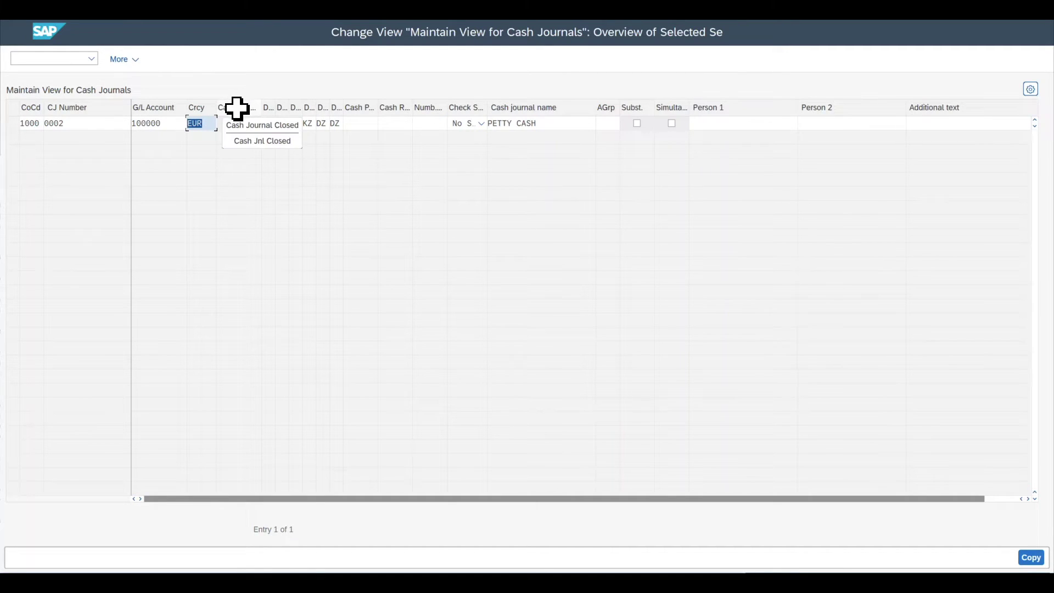
pyautogui.click(239, 124)
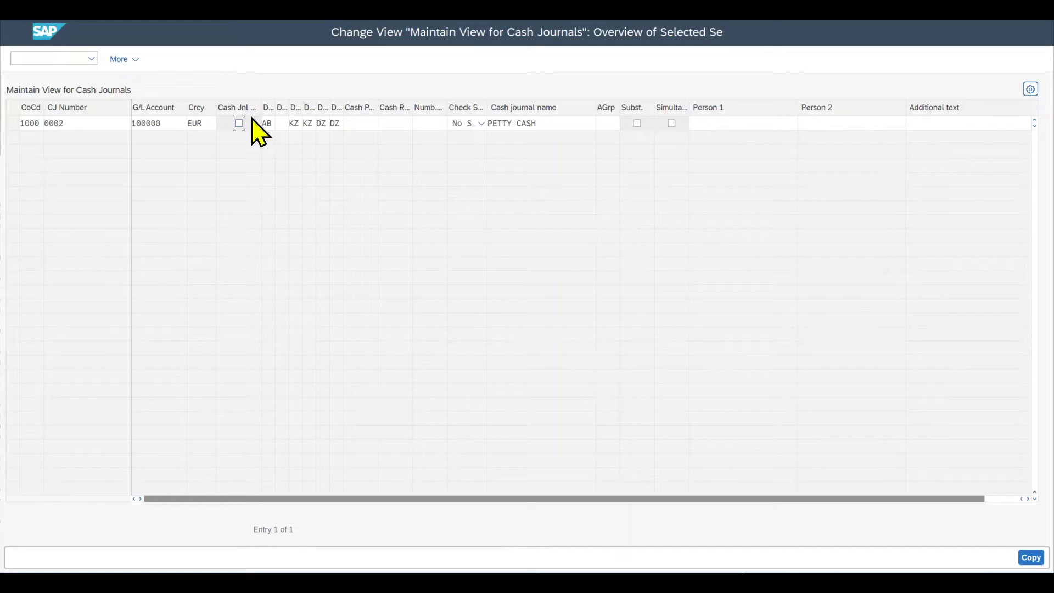
# Widen the document type columns and review the G/L, disbursement, vendor and customer document types, keeping KZ for both vendor postings.
pyautogui.moveTo(276, 111); pyautogui.dragTo(303, 110)
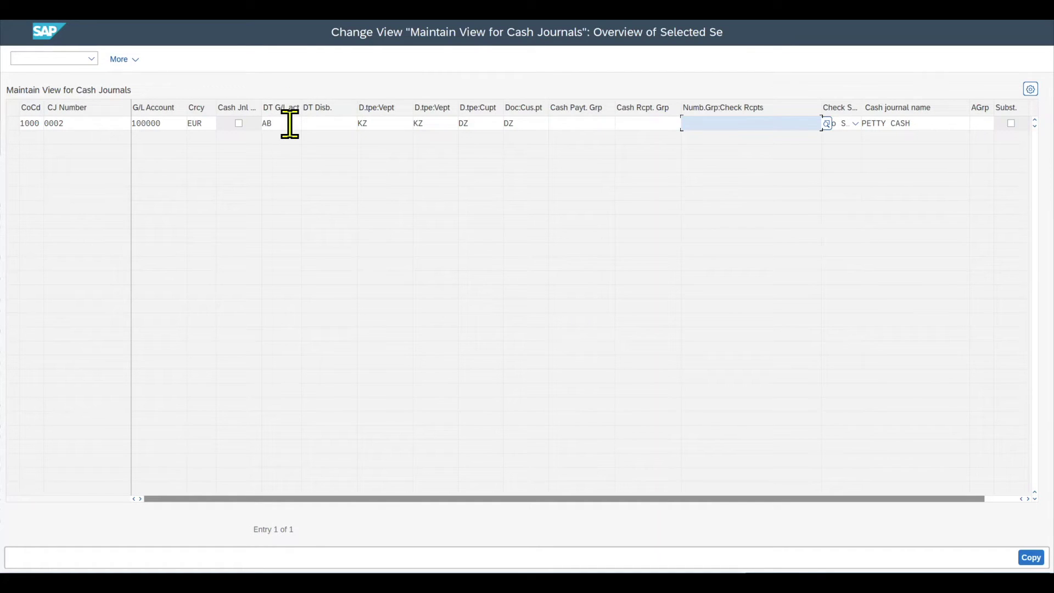
pyautogui.click(285, 123)
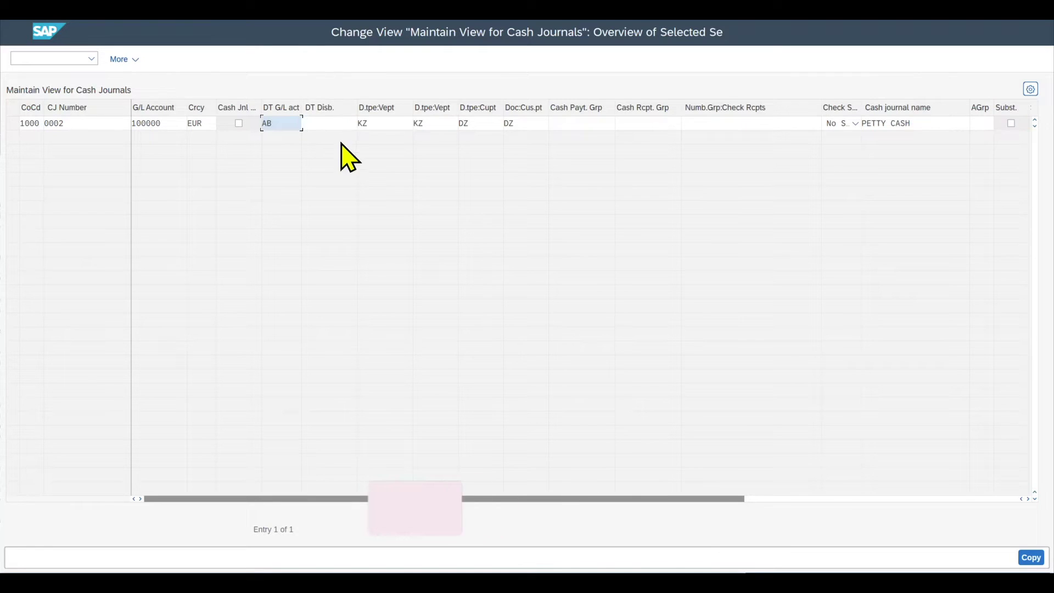
pyautogui.press('Tab')
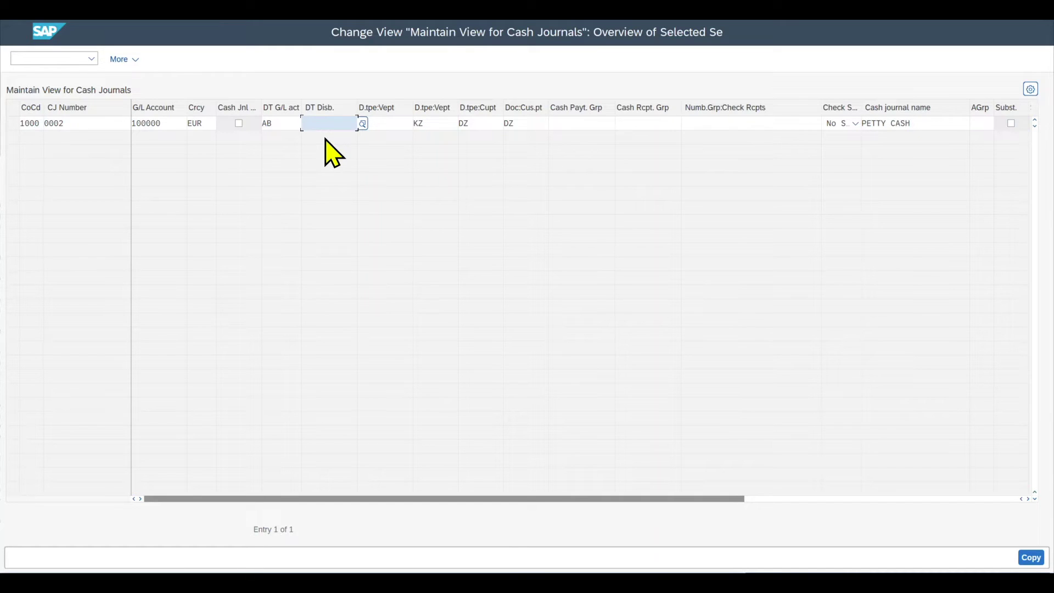
pyautogui.press('Tab')
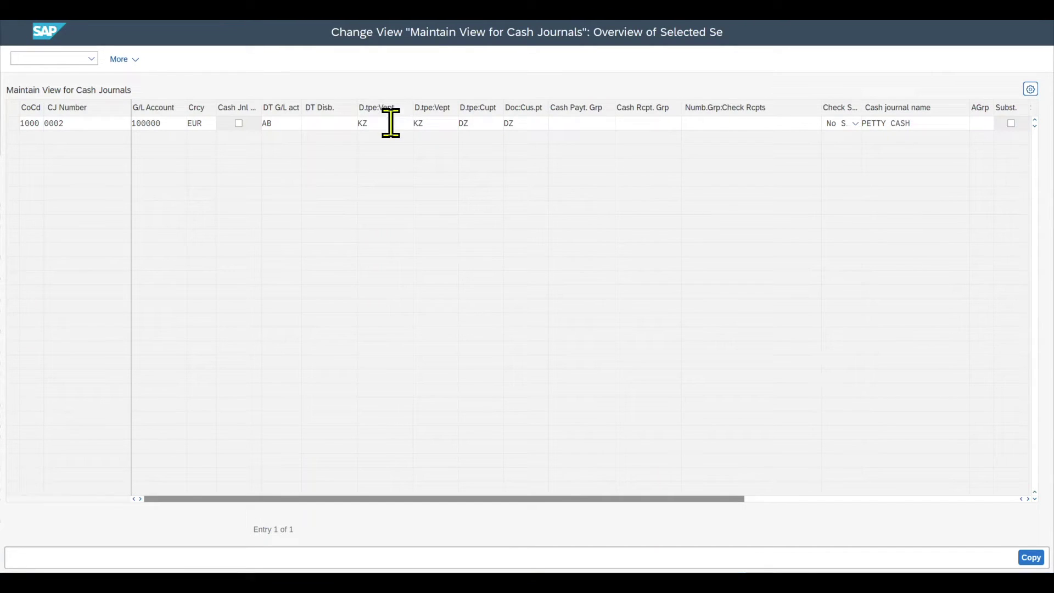
pyautogui.write('KZ')
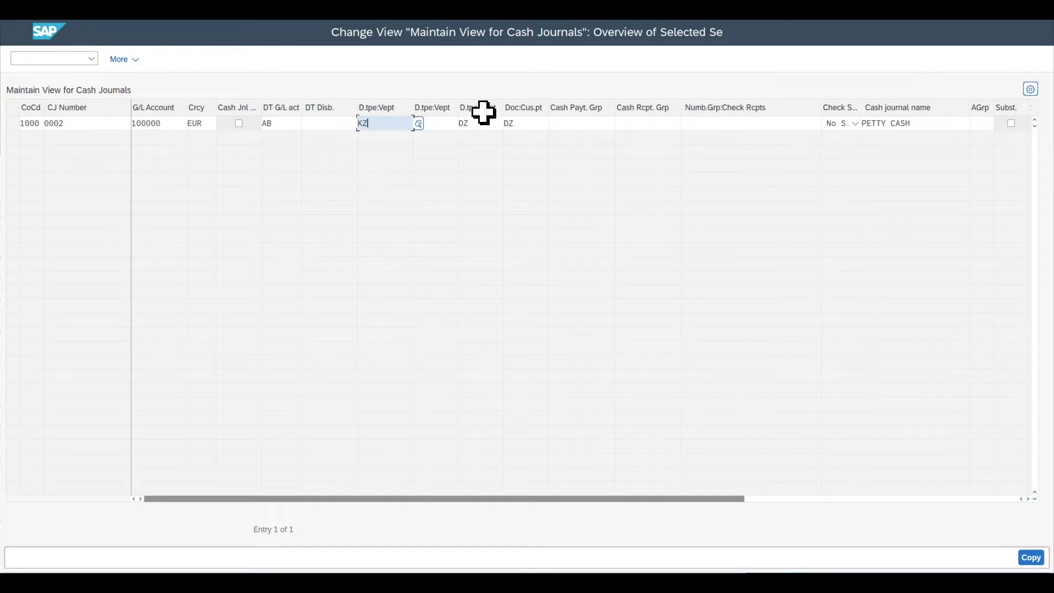
pyautogui.click(438, 122)
pyautogui.write('KZ')
pyautogui.press('Tab')
pyautogui.press('Tab')
# Assign numbering group EXP to cash payments and REV to cash receipts, widening the columns for readability.
pyautogui.click(584, 122)
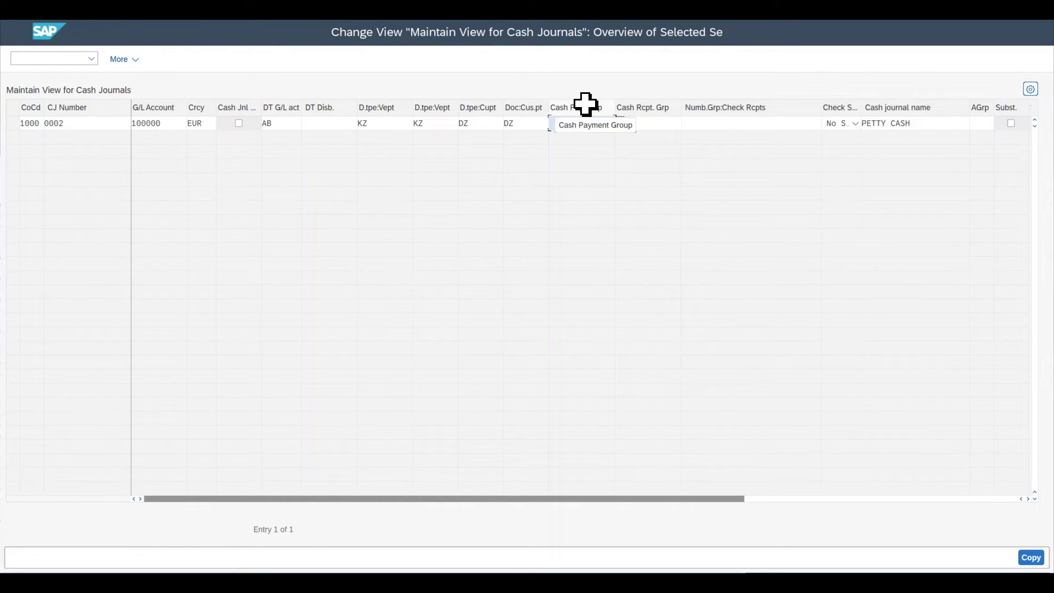
pyautogui.click(621, 124)
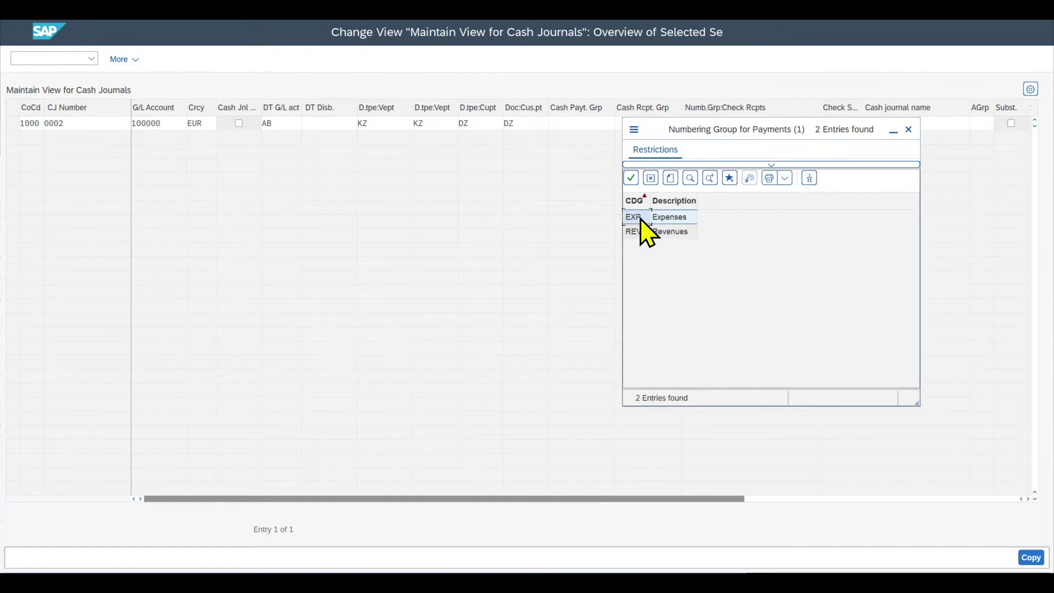
pyautogui.doubleClick(644, 219)
pyautogui.click(640, 123)
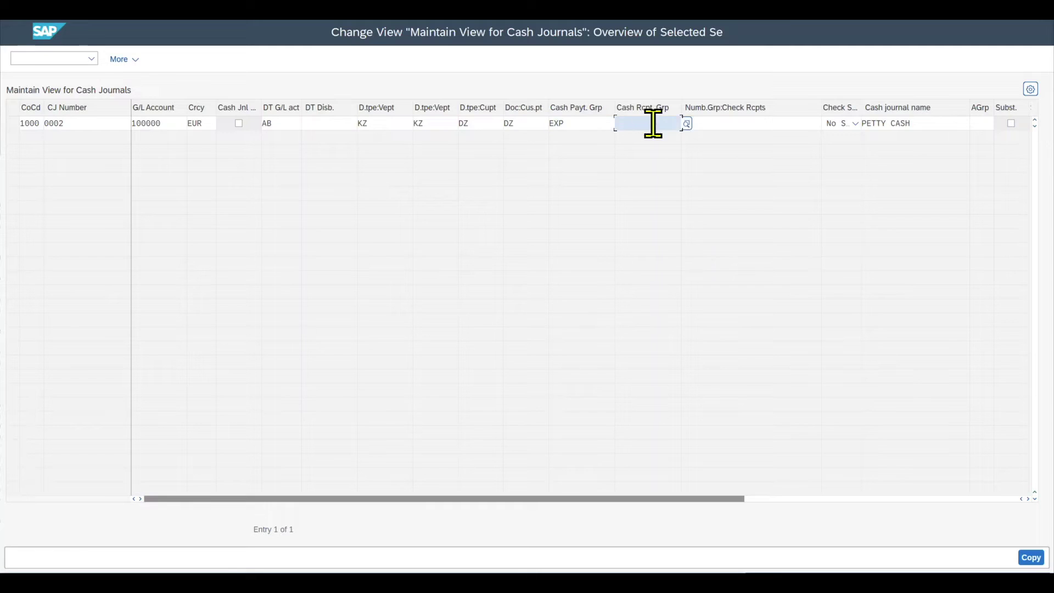
pyautogui.click(686, 126)
pyautogui.doubleClick(711, 378)
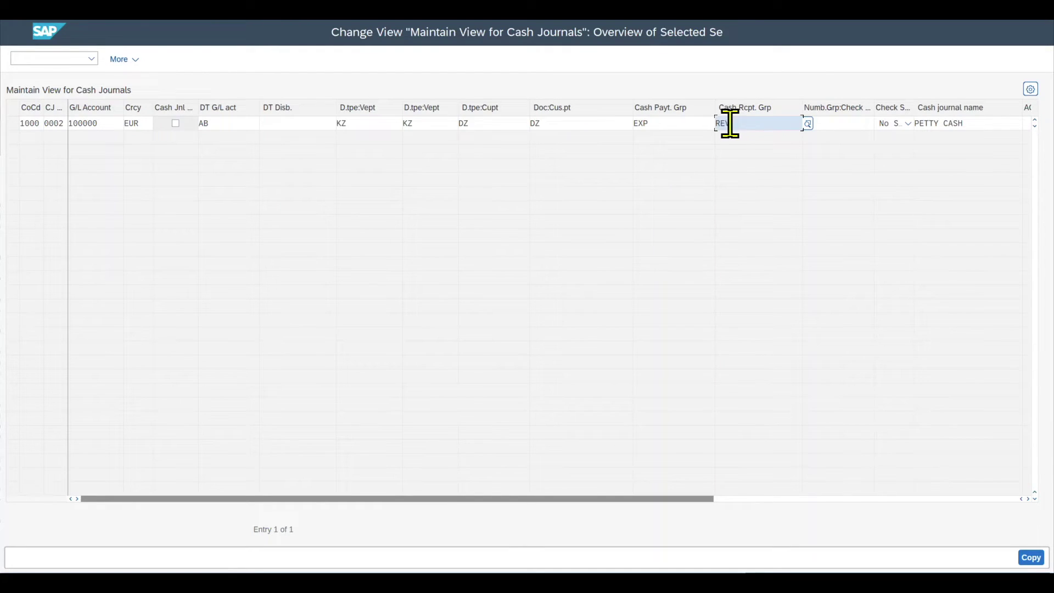
pyautogui.click(655, 122)
# Examine the check receipts numbering group and the check split options without changing them.
pyautogui.click(847, 124)
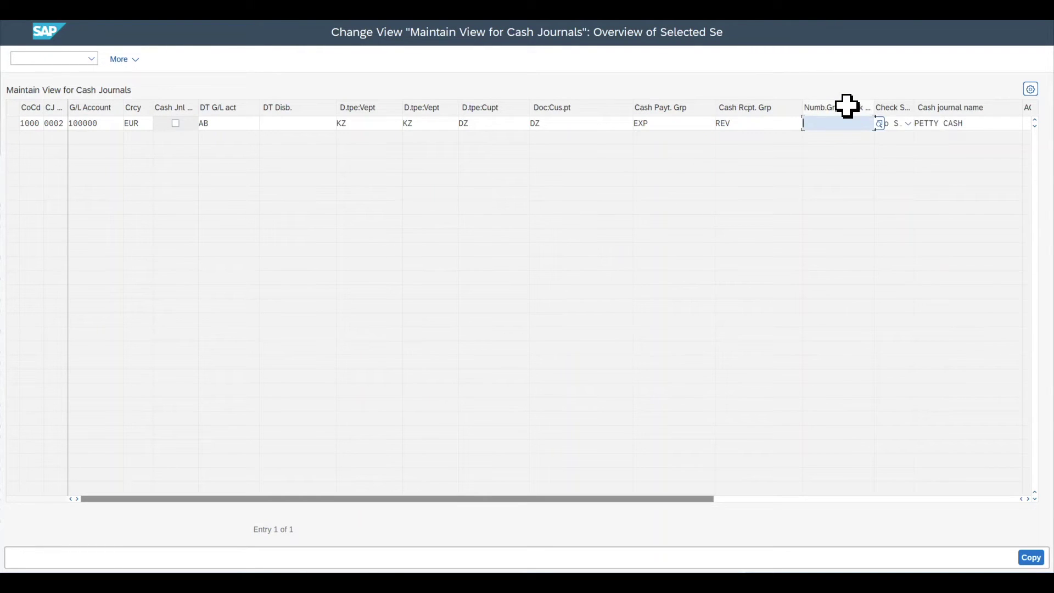
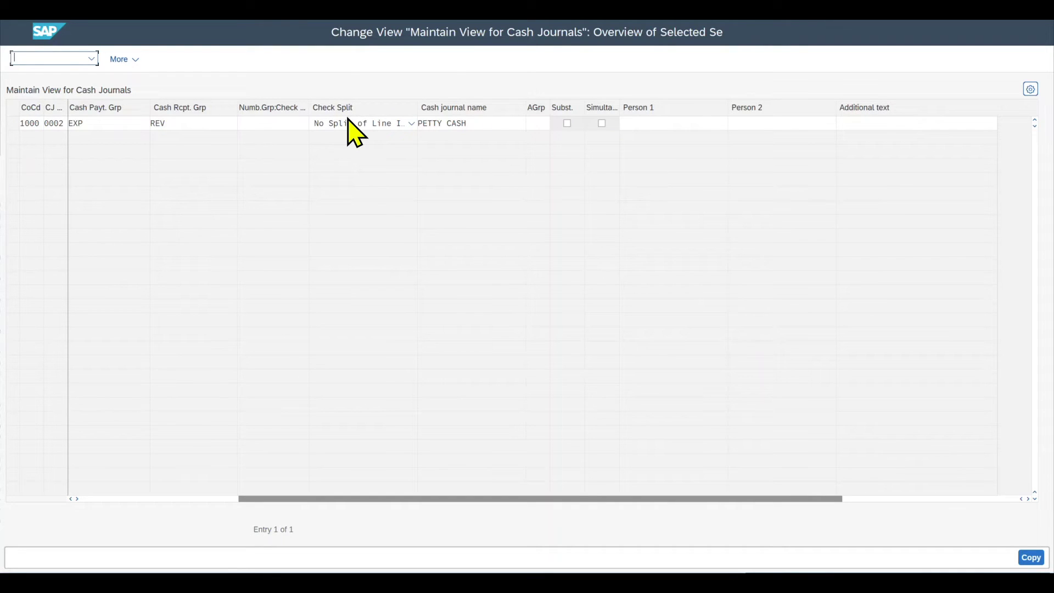
pyautogui.click(378, 124)
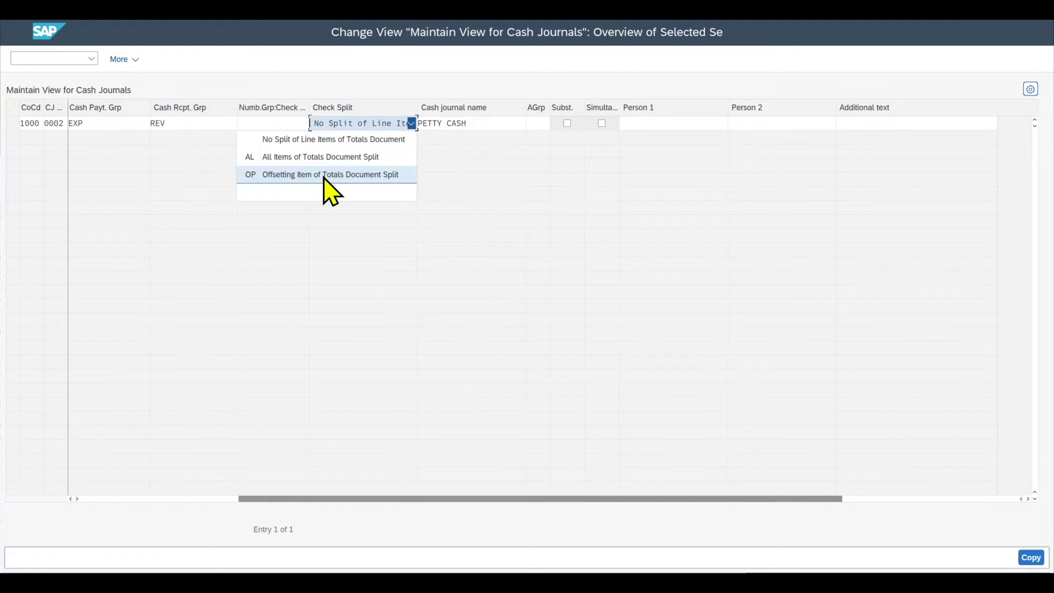
pyautogui.press('Escape')
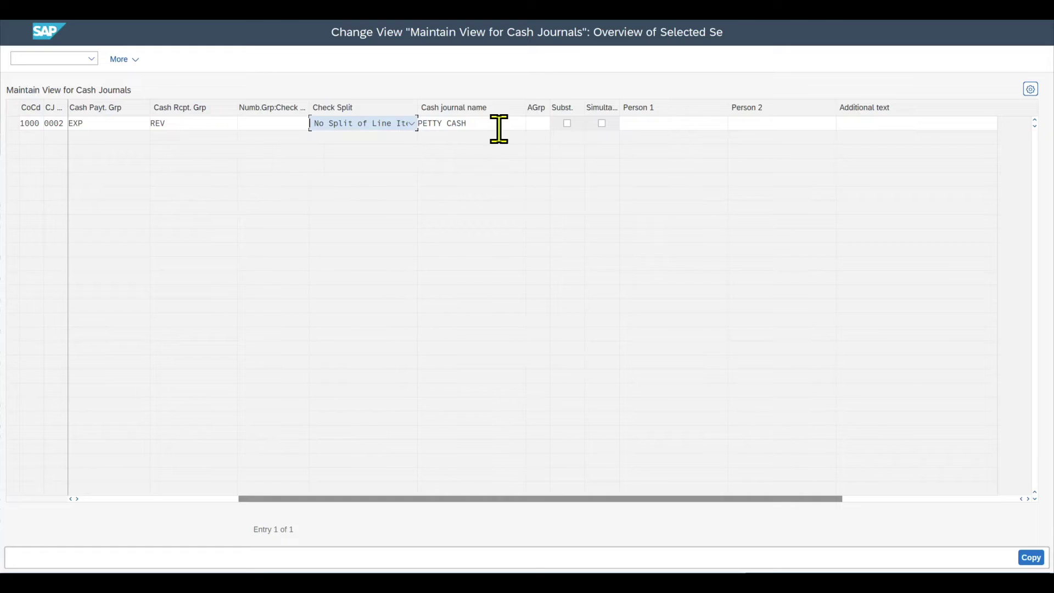
# Change the cash journal name to PETTY CASH 2 and go through the authorization group, person and additional text fields, leaving them blank.
pyautogui.click(498, 129)
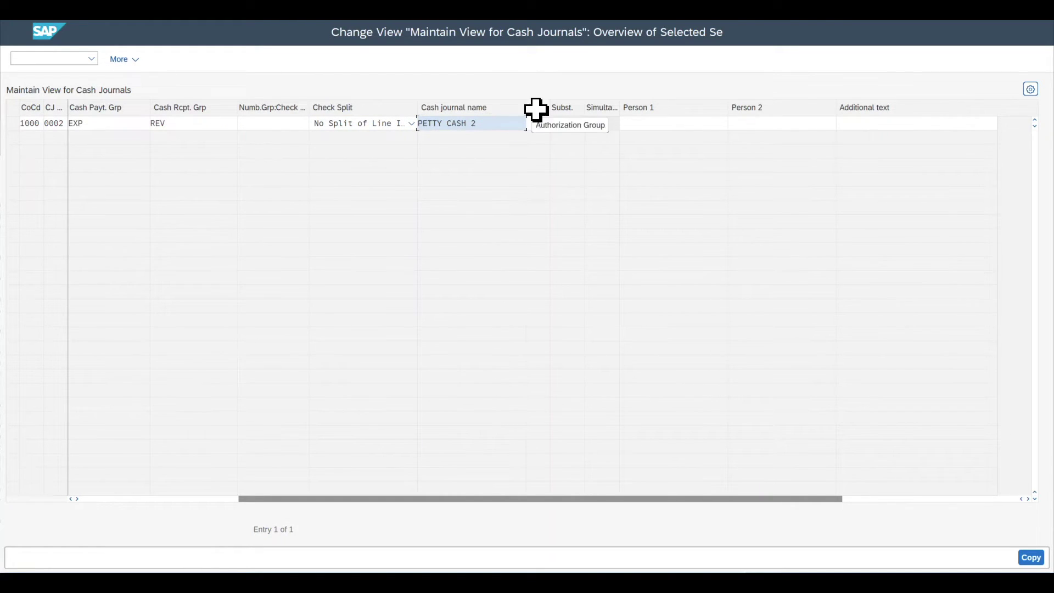
pyautogui.click(540, 124)
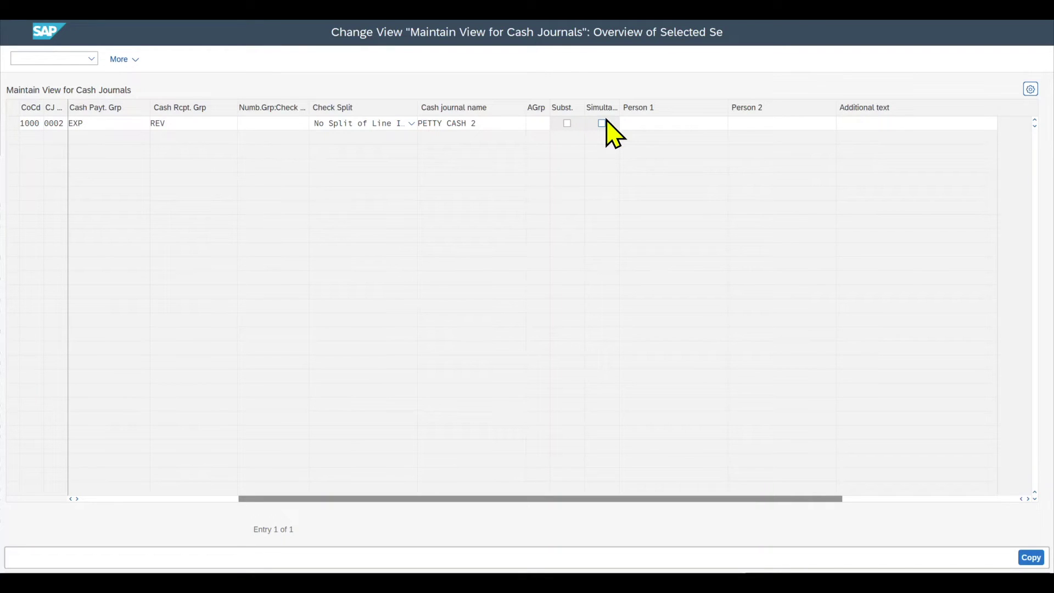
pyautogui.click(664, 124)
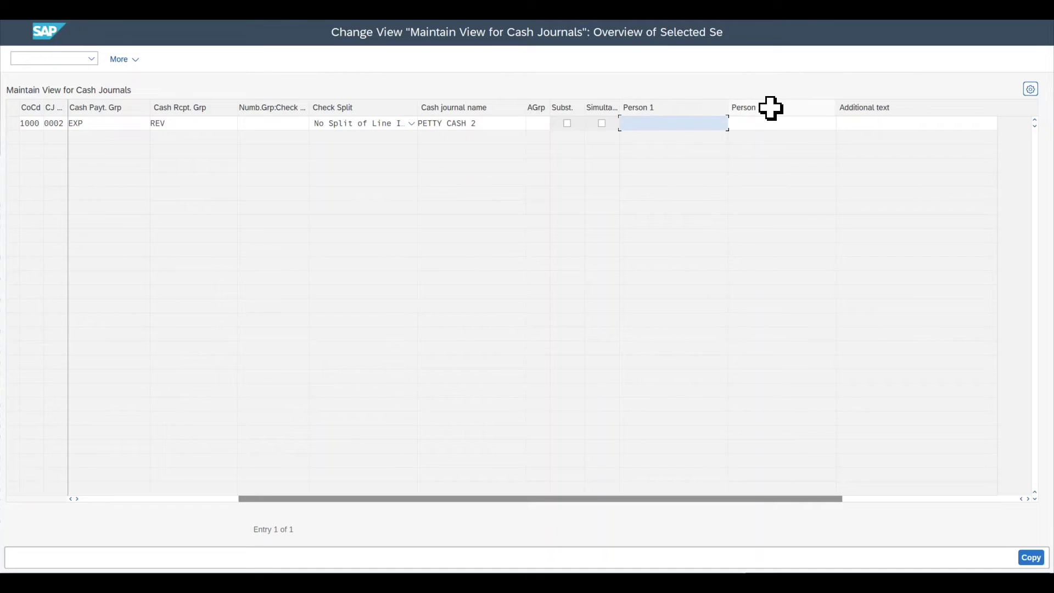
pyautogui.click(887, 123)
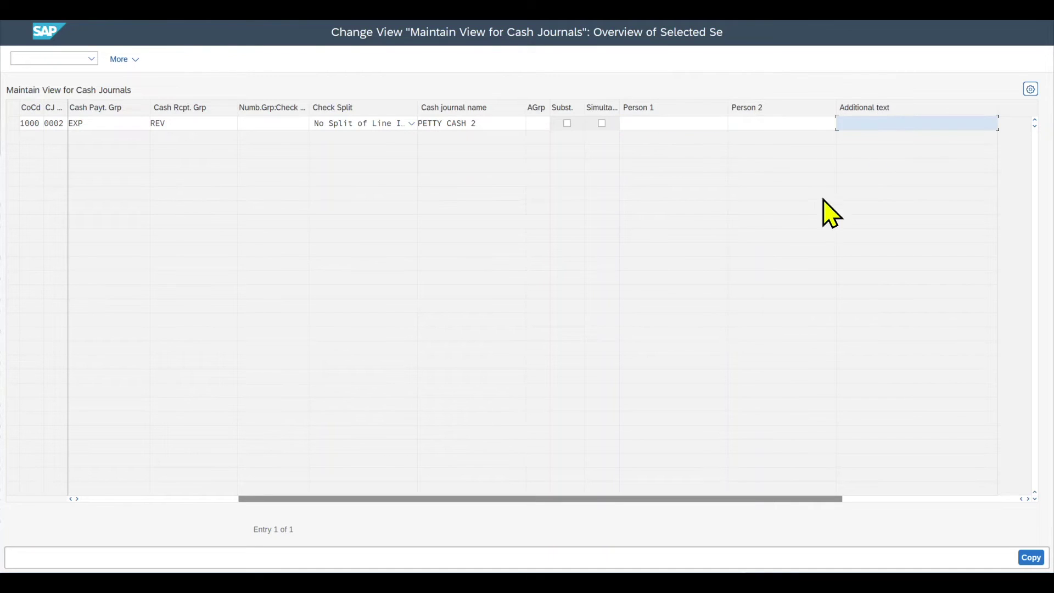
# Accept the copied cash journal 0002 for company code 1000, save it and return to the customizing structure.
pyautogui.click(1033, 559)
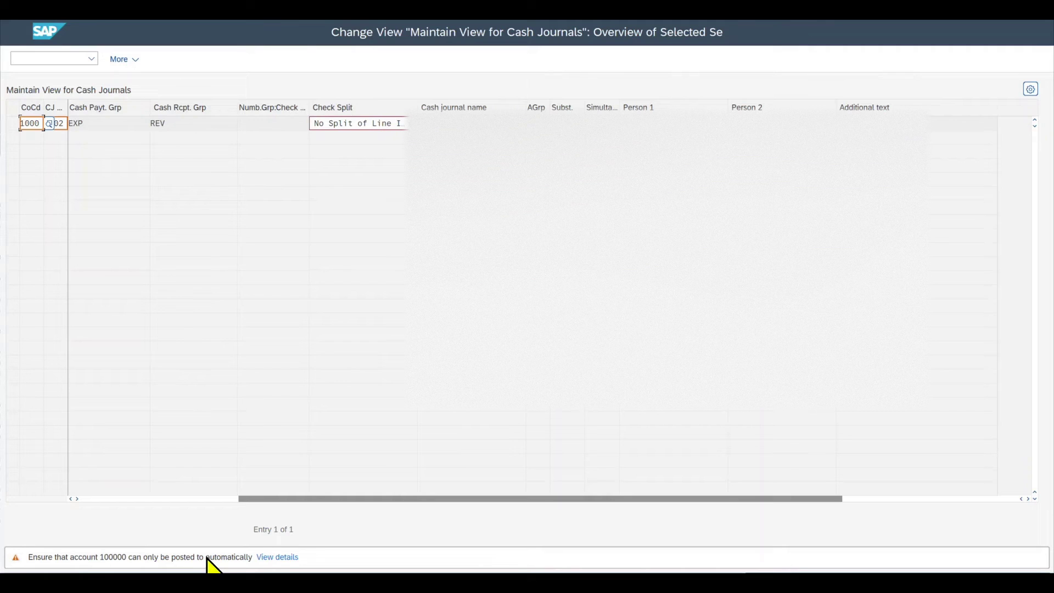
pyautogui.click(369, 453)
pyautogui.click(997, 558)
pyautogui.click(257, 256)
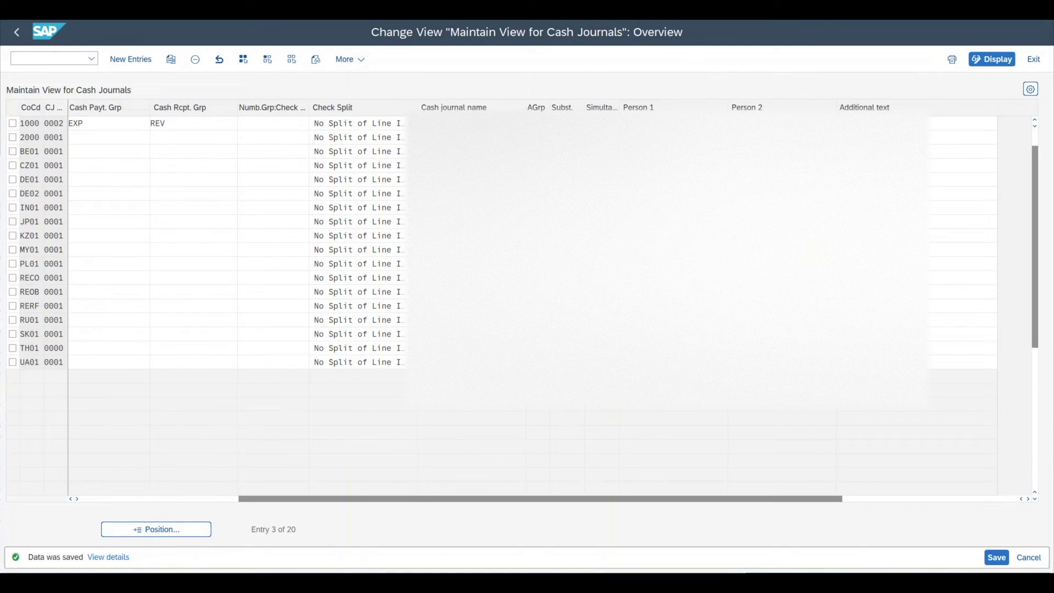
pyautogui.click(17, 33)
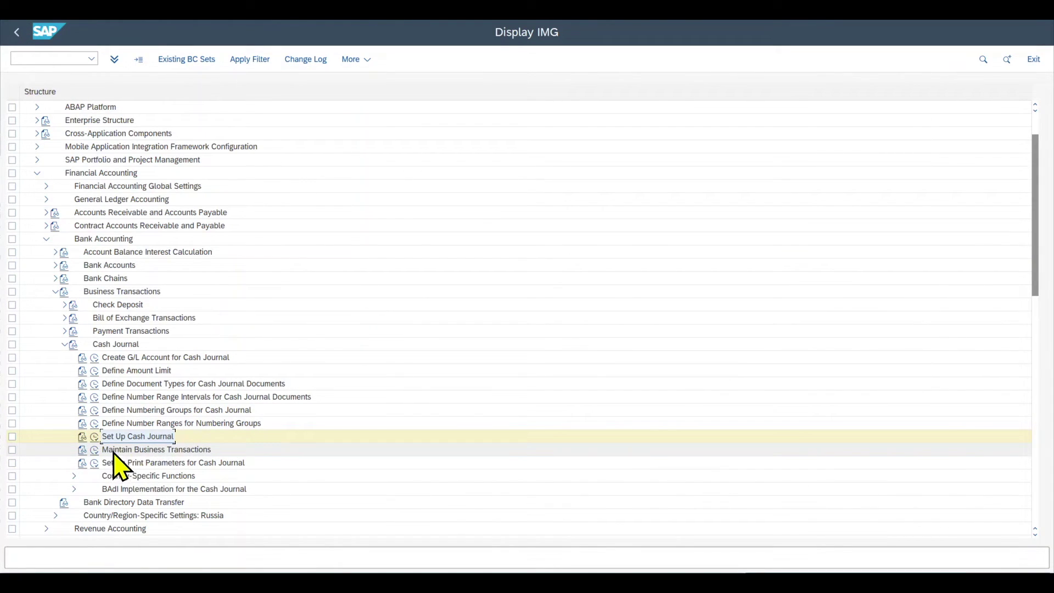
# Open Maintain Business Transactions and examine the company code, transaction number and available business transaction types.
pyautogui.click(95, 451)
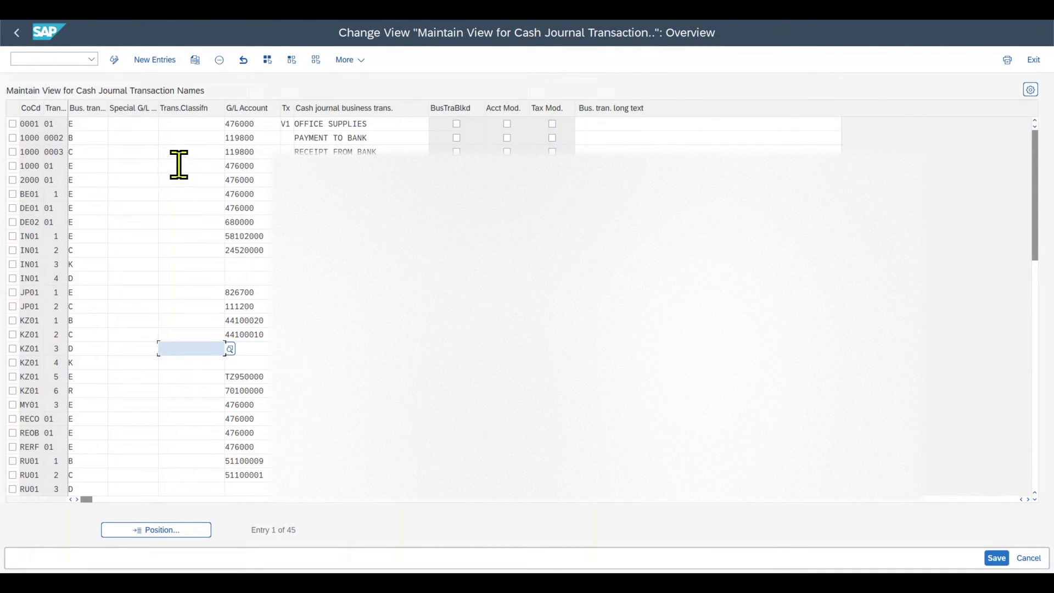
pyautogui.click(40, 125)
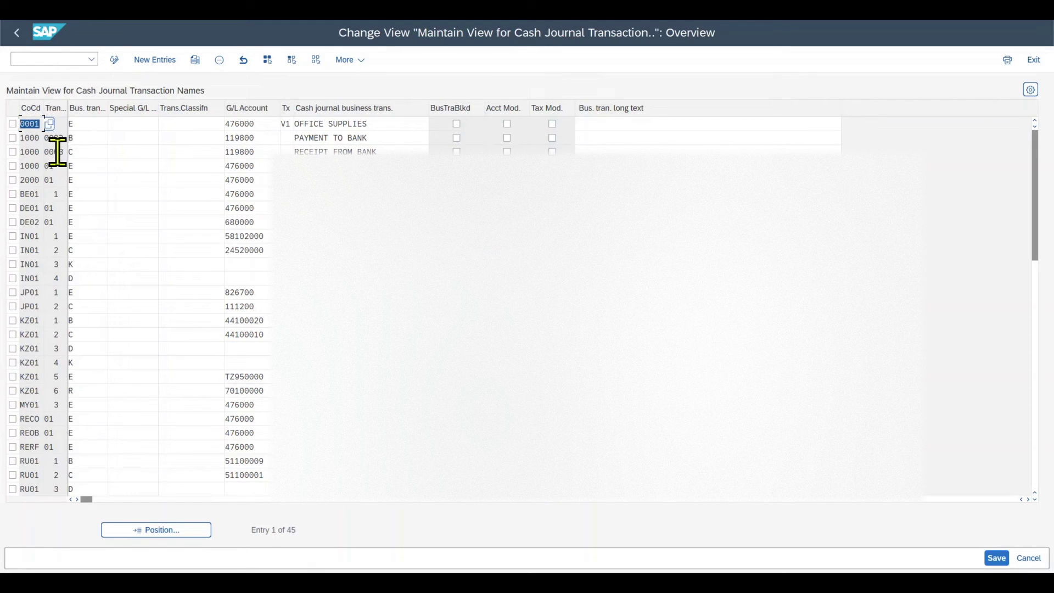
pyautogui.click(48, 126)
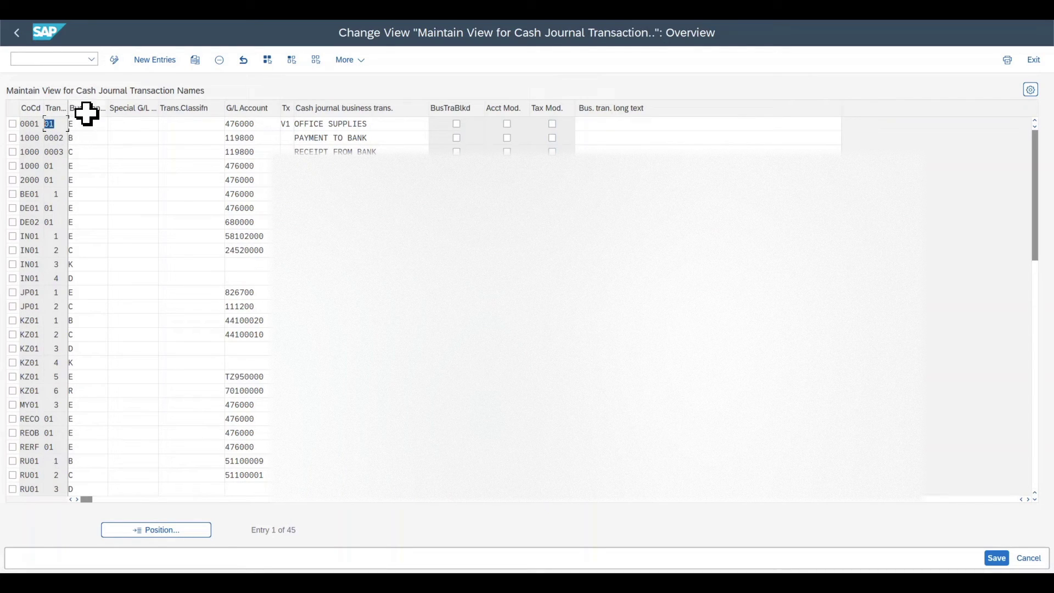
pyautogui.click(87, 123)
pyautogui.click(109, 124)
pyautogui.moveTo(190, 138); pyautogui.dragTo(183, 210)
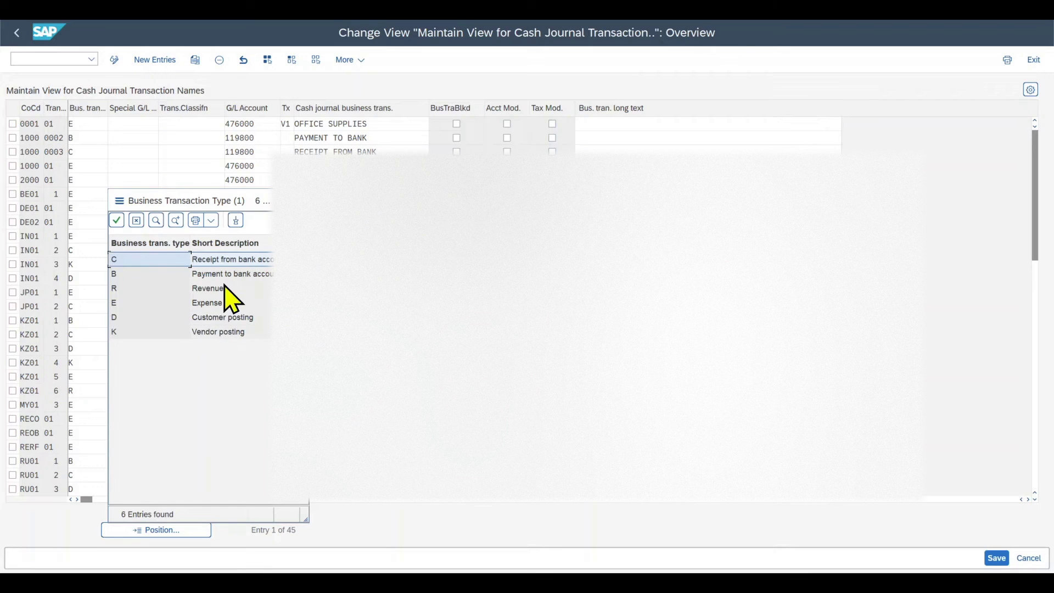
pyautogui.press('Escape')
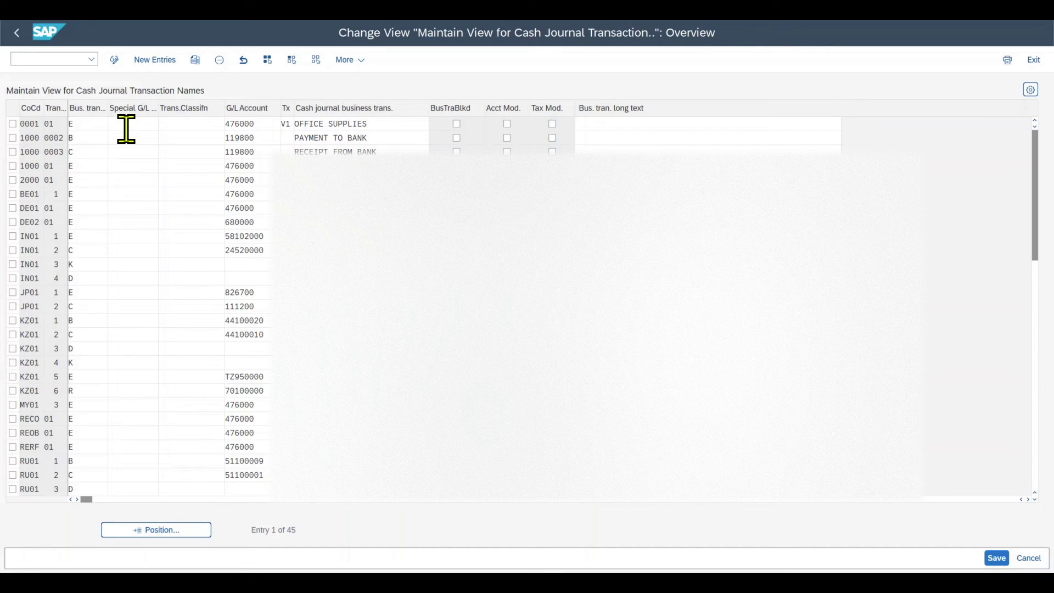
# Examine the special G/L indicator and the transaction classification options for the company code 0001 entry, leaving them blank.
pyautogui.click(135, 124)
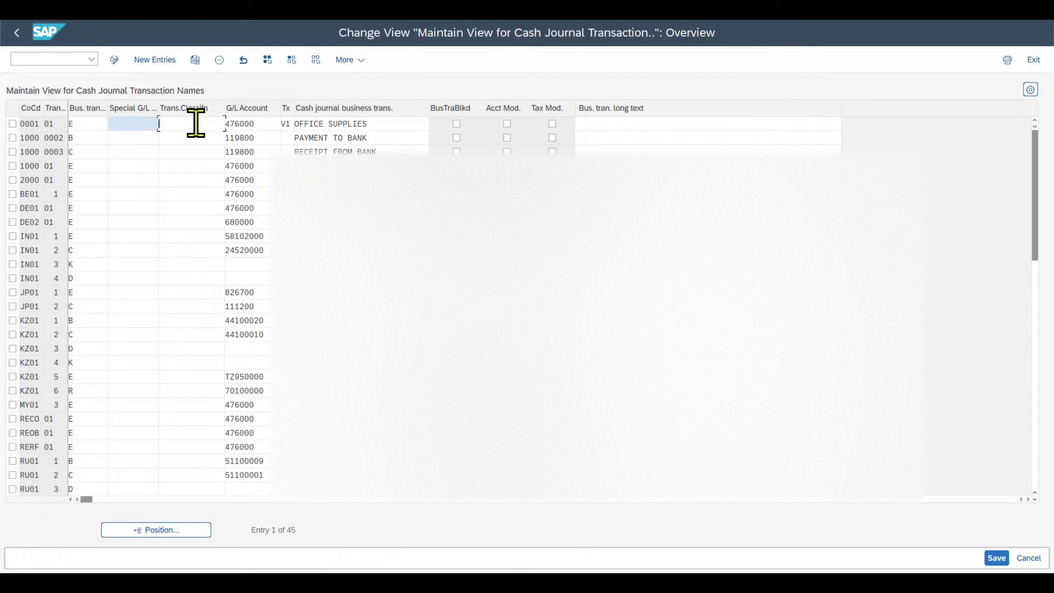
pyautogui.click(216, 123)
pyautogui.click(232, 123)
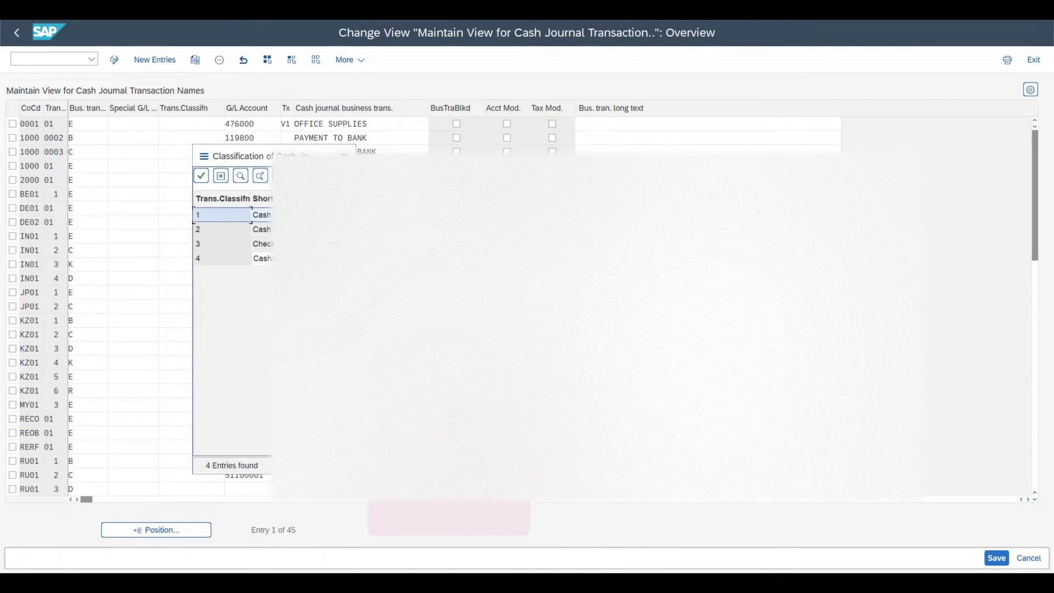
pyautogui.click(265, 128)
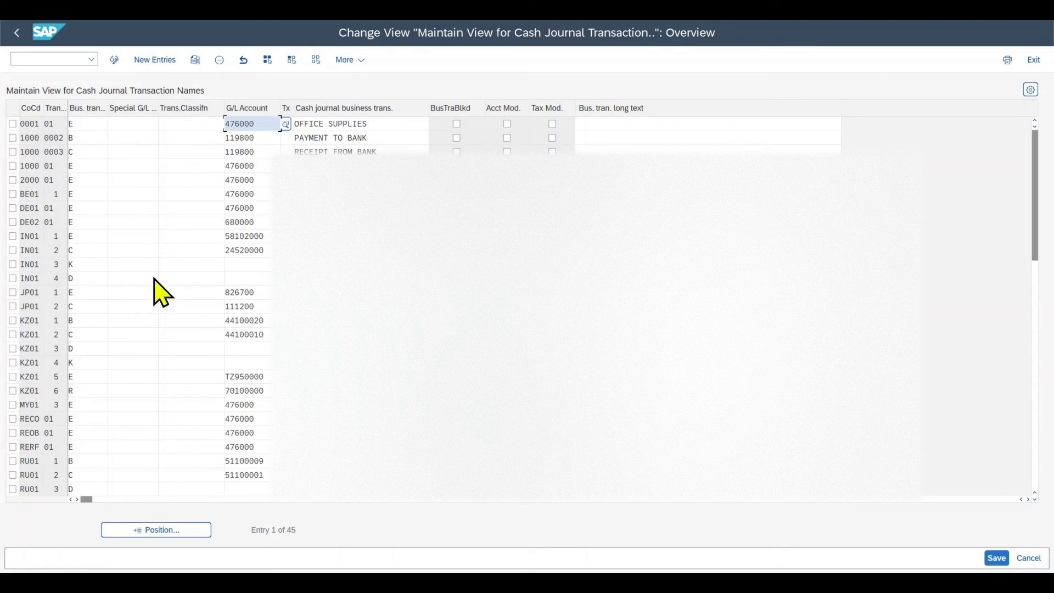
# Check the G/L account field of the vendor and customer postings and the tax code used for expense and revenue transactions.
pyautogui.click(79, 265)
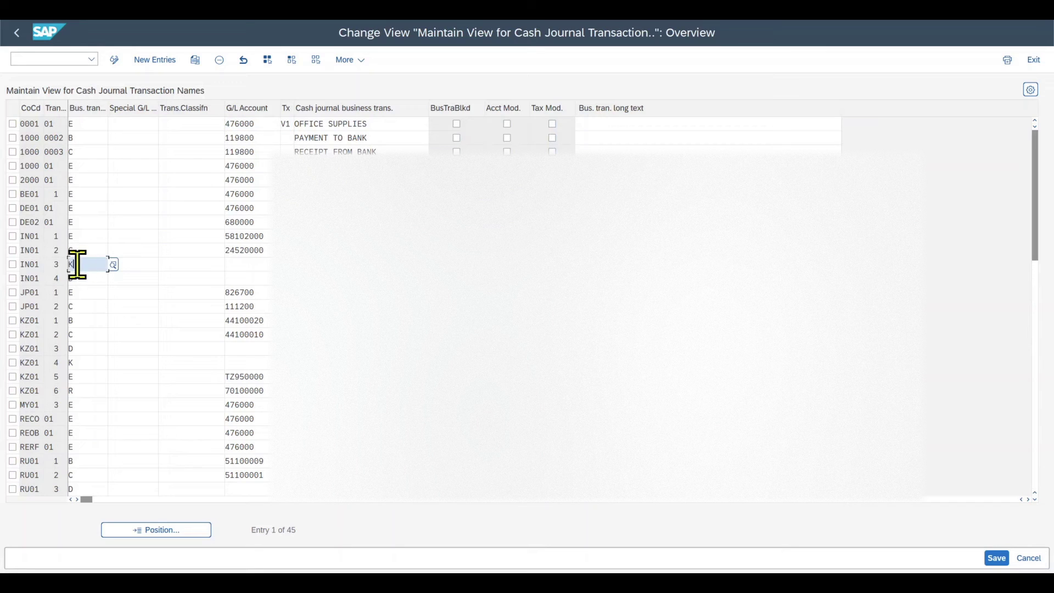
pyautogui.click(257, 266)
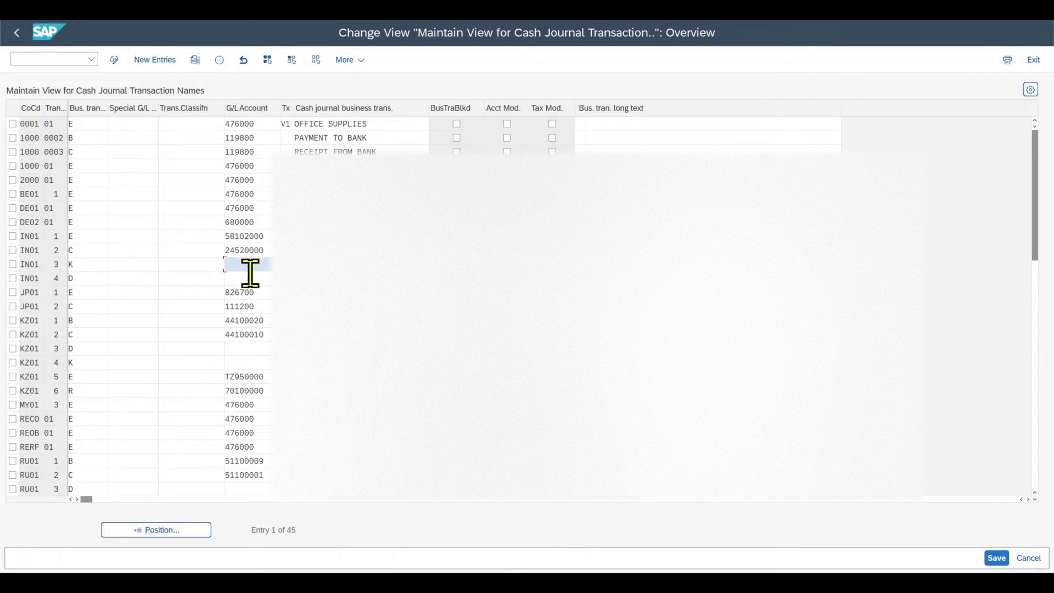
pyautogui.click(253, 349)
pyautogui.click(254, 364)
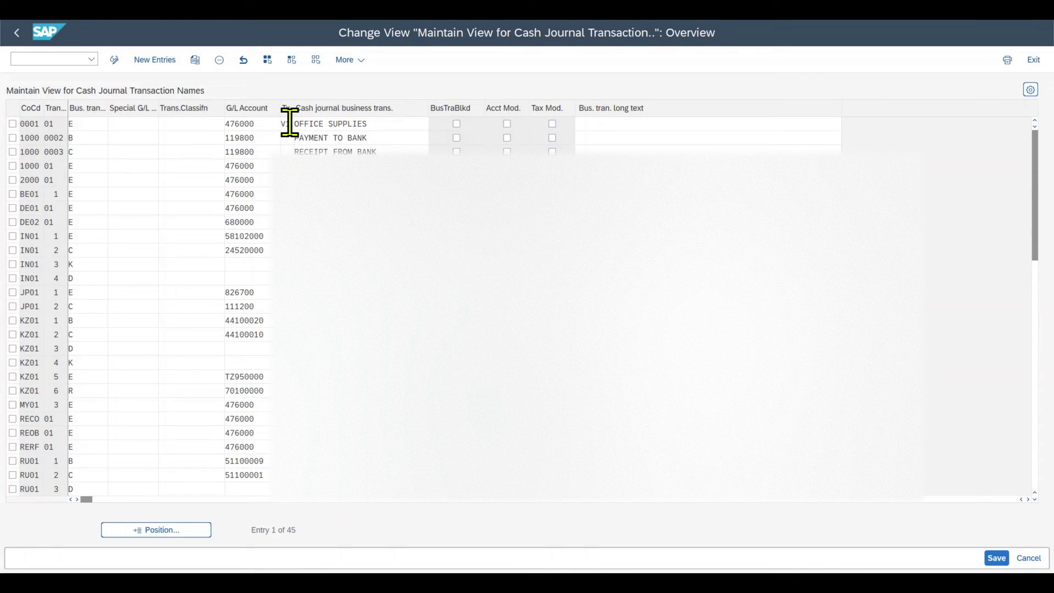
pyautogui.doubleClick(292, 124)
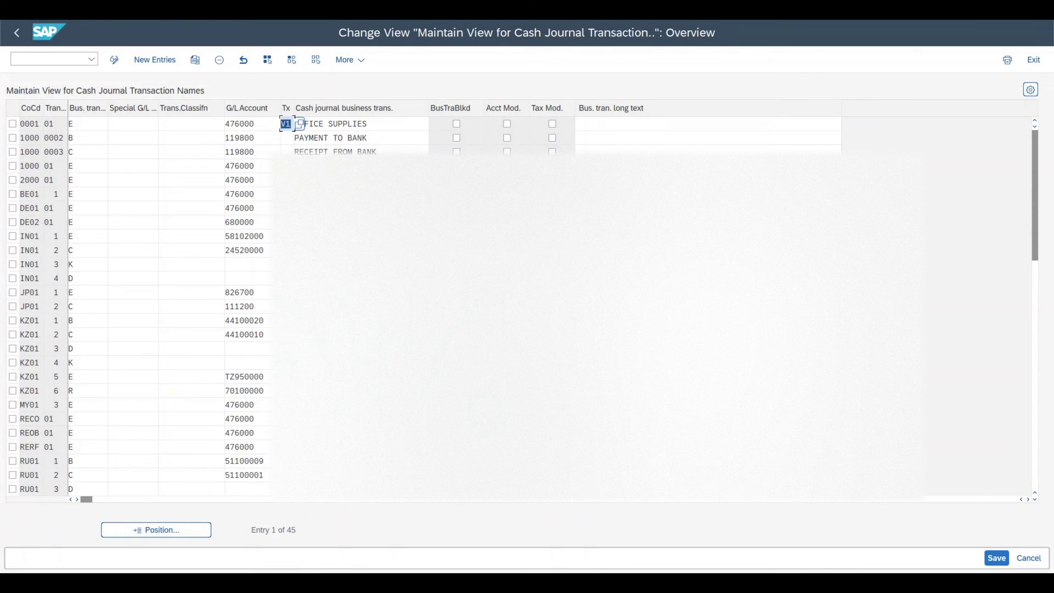
pyautogui.click(88, 292)
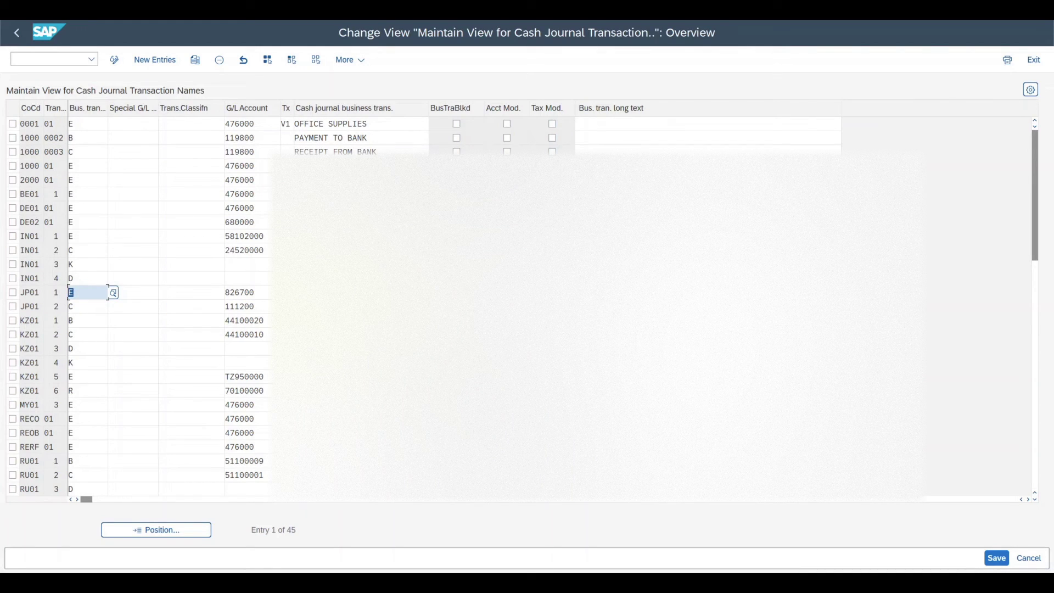
pyautogui.click(85, 391)
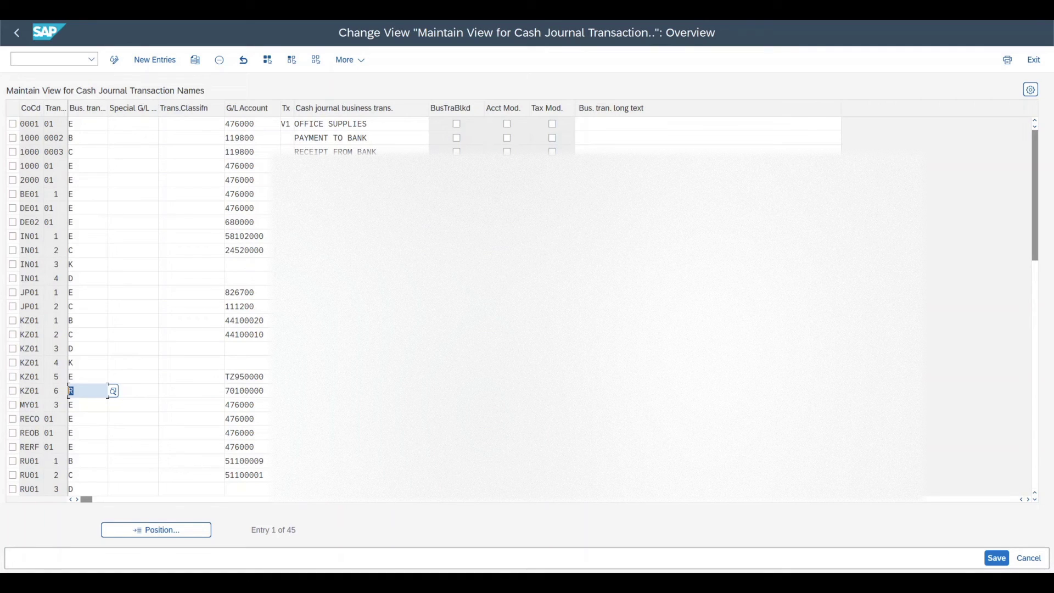
# Review the business transaction names, the OFFICE SUPPLIES G/L account, the customer posting's account field and the tax modification setting.
pyautogui.click(396, 123)
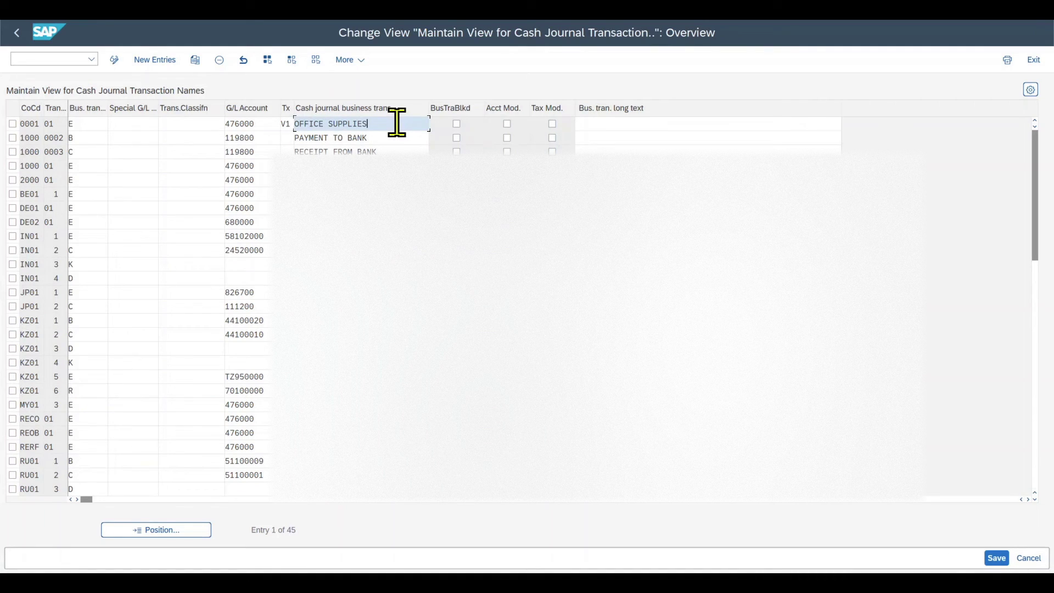
pyautogui.moveTo(393, 126); pyautogui.dragTo(263, 125)
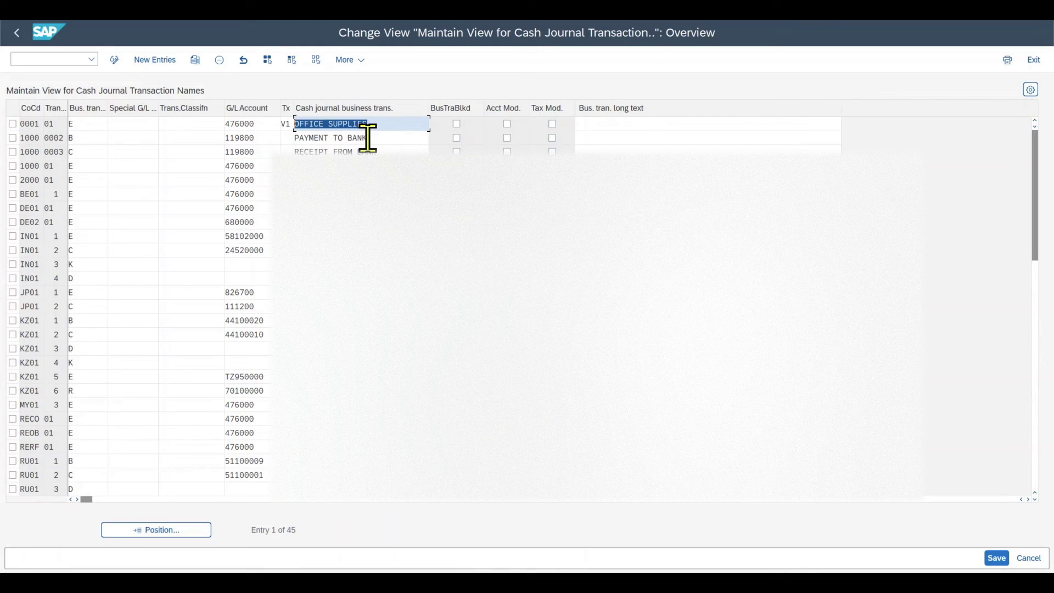
pyautogui.moveTo(378, 137); pyautogui.dragTo(266, 138)
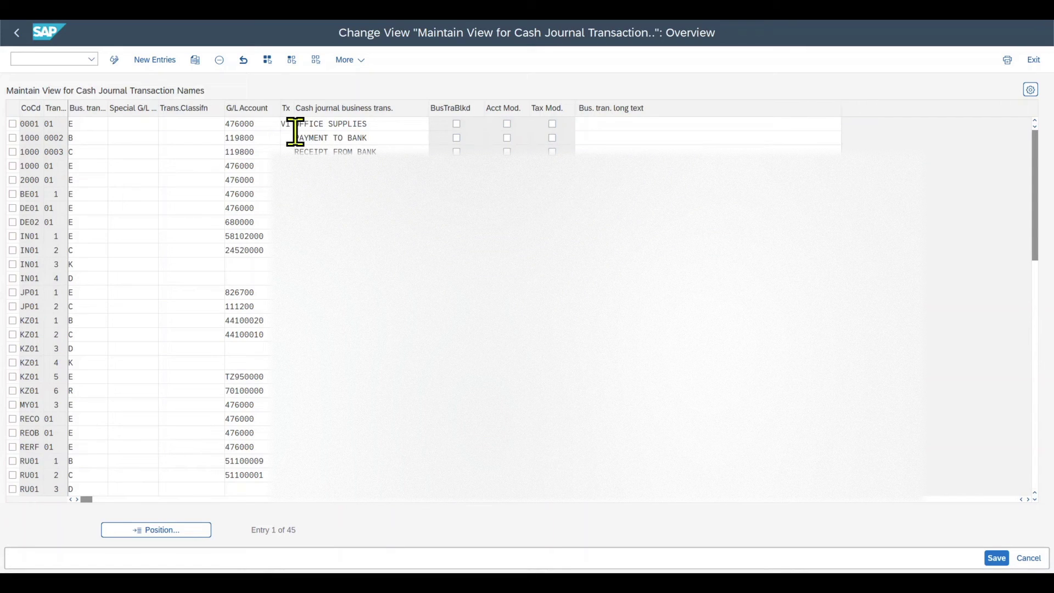
pyautogui.moveTo(270, 131); pyautogui.dragTo(220, 128)
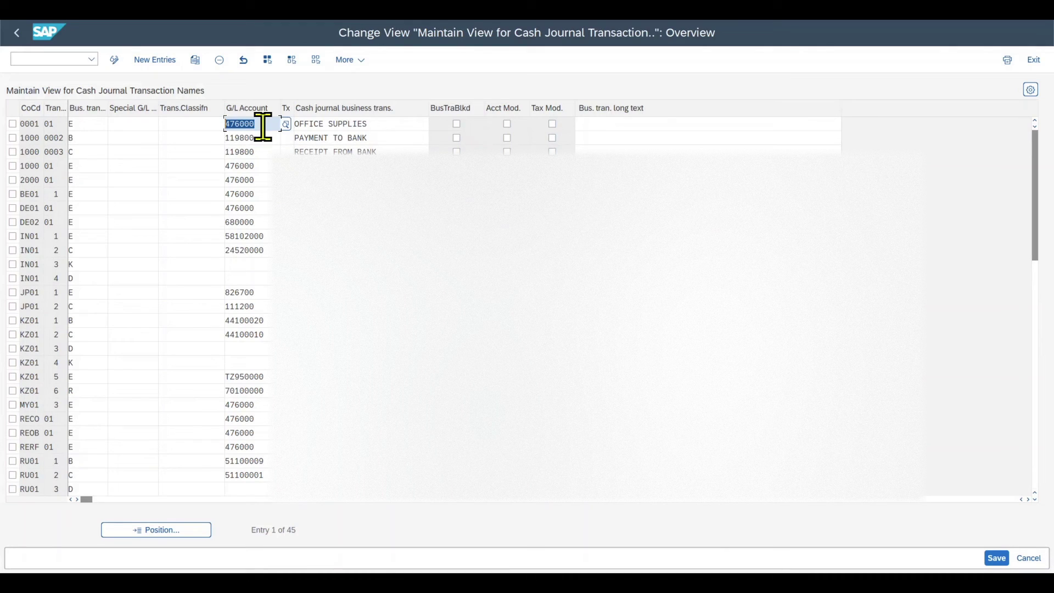
pyautogui.click(259, 278)
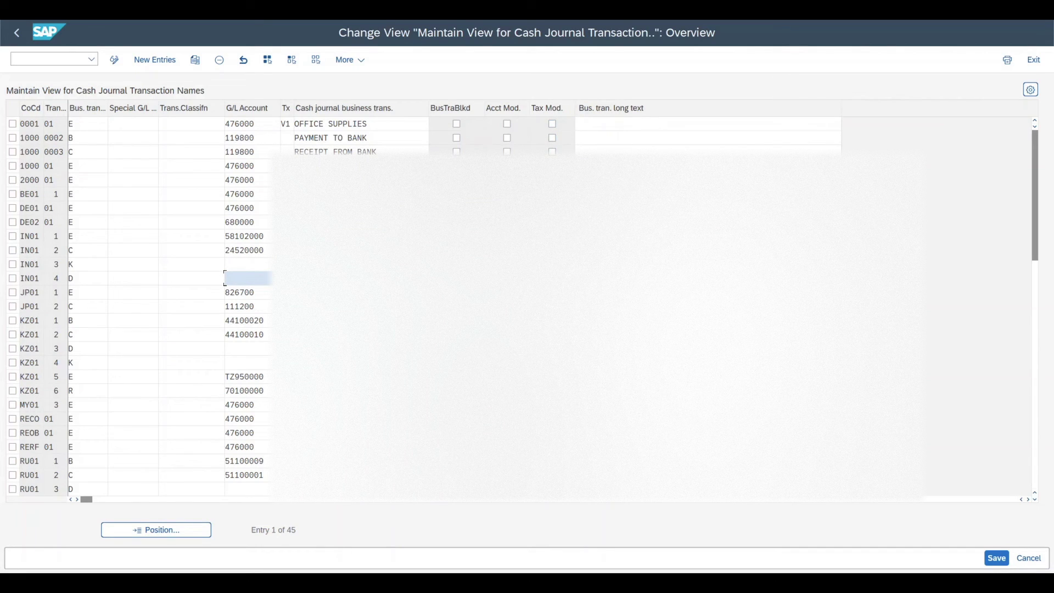
pyautogui.click(553, 137)
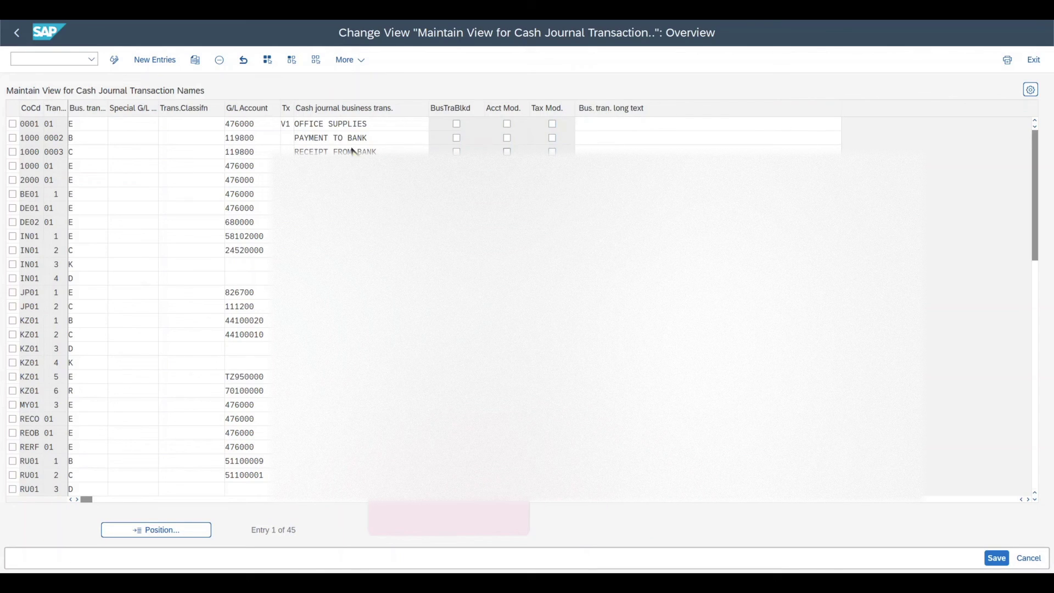
# Mark the PAYMENT TO BANK transaction of company code 1000 and return to the customizing structure without copying it.
pyautogui.click(99, 139)
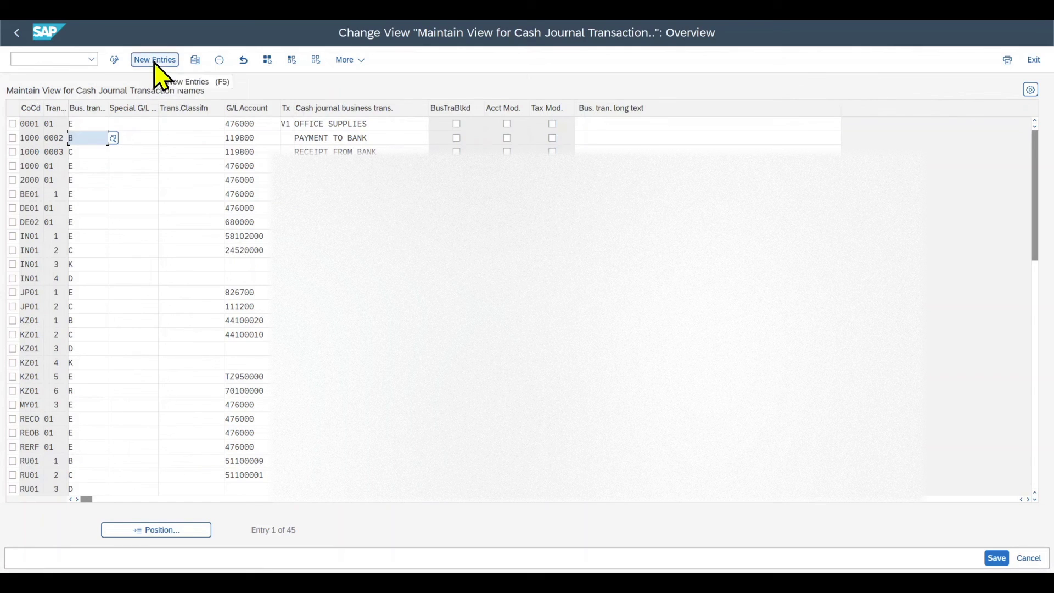
pyautogui.click(12, 138)
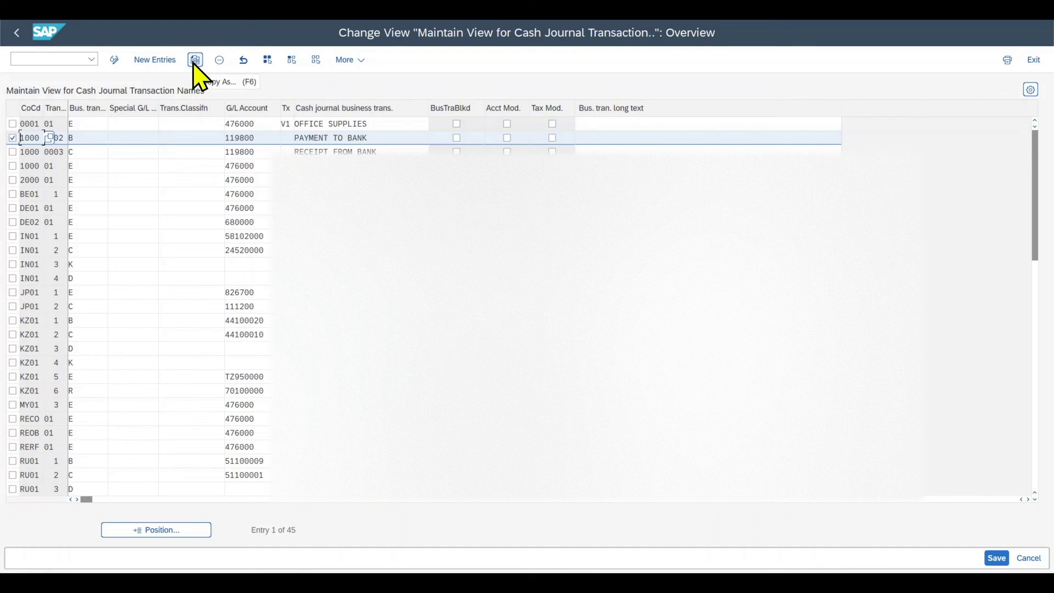
pyautogui.click(17, 33)
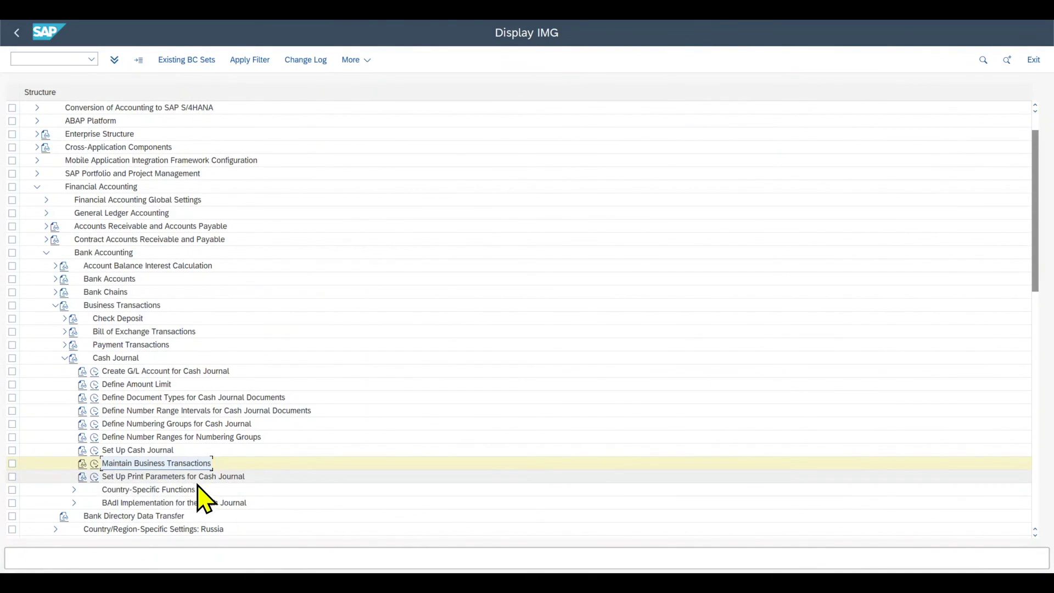
# Open Set Up Print Parameters for Cash Journal and examine the print program and report variant of company code 0001.
pyautogui.click(94, 477)
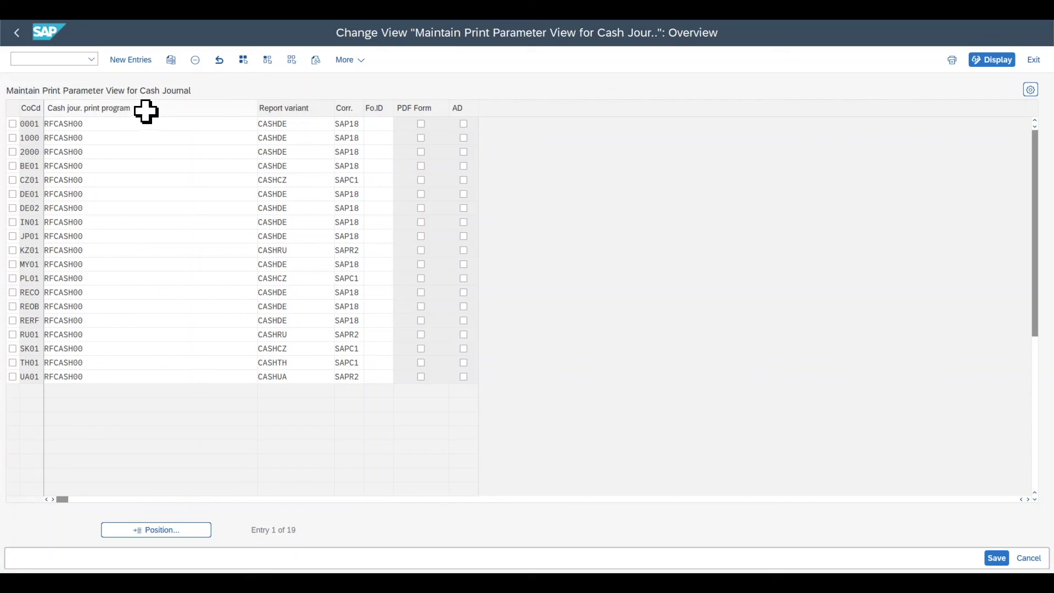
pyautogui.click(113, 125)
pyautogui.moveTo(94, 126); pyautogui.dragTo(40, 123)
pyautogui.click(119, 123)
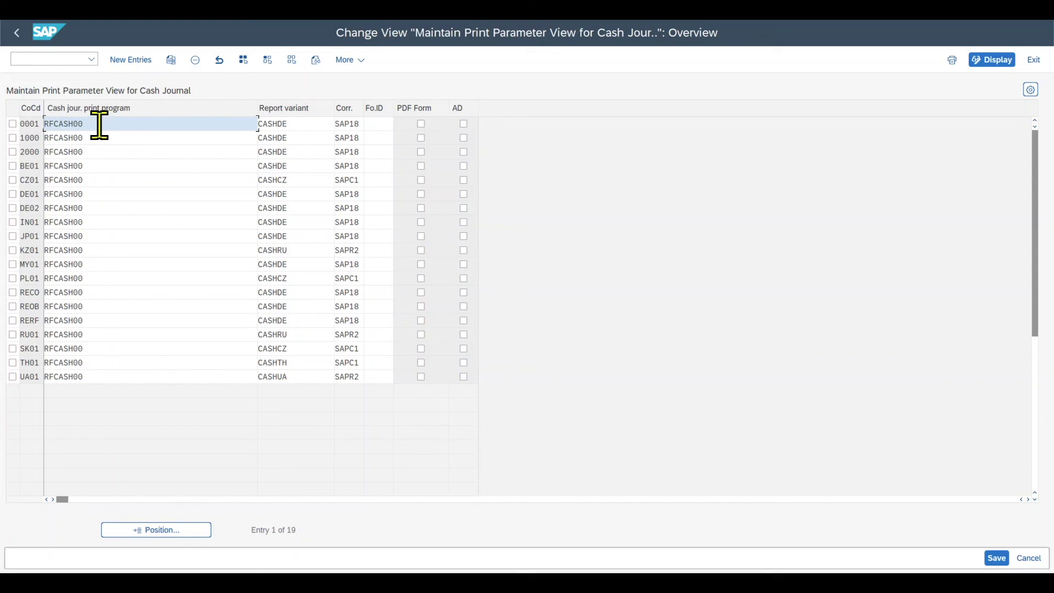
pyautogui.moveTo(99, 124); pyautogui.dragTo(28, 125)
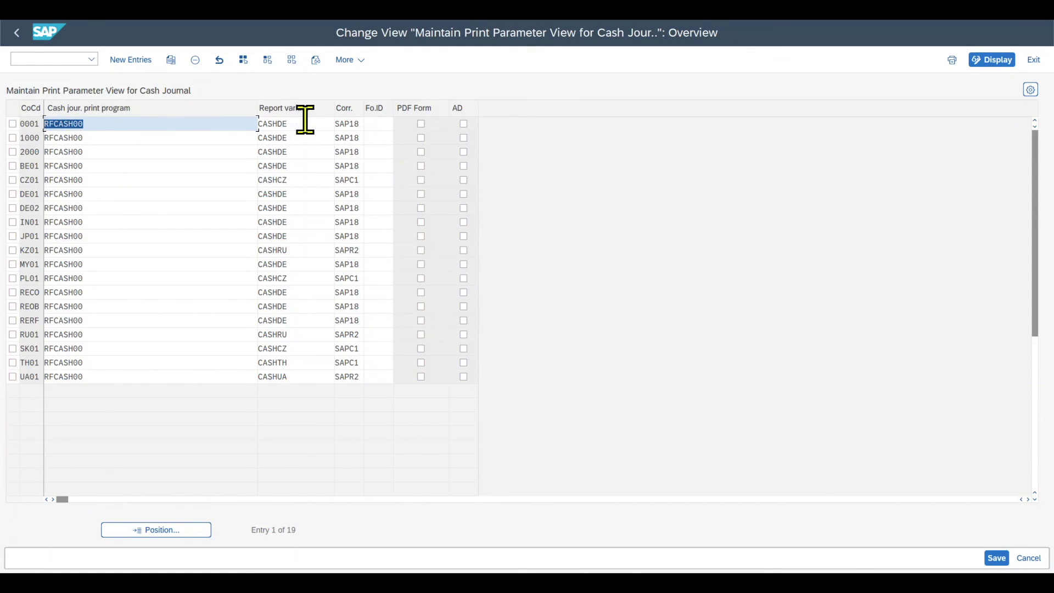
pyautogui.moveTo(304, 123); pyautogui.dragTo(259, 125)
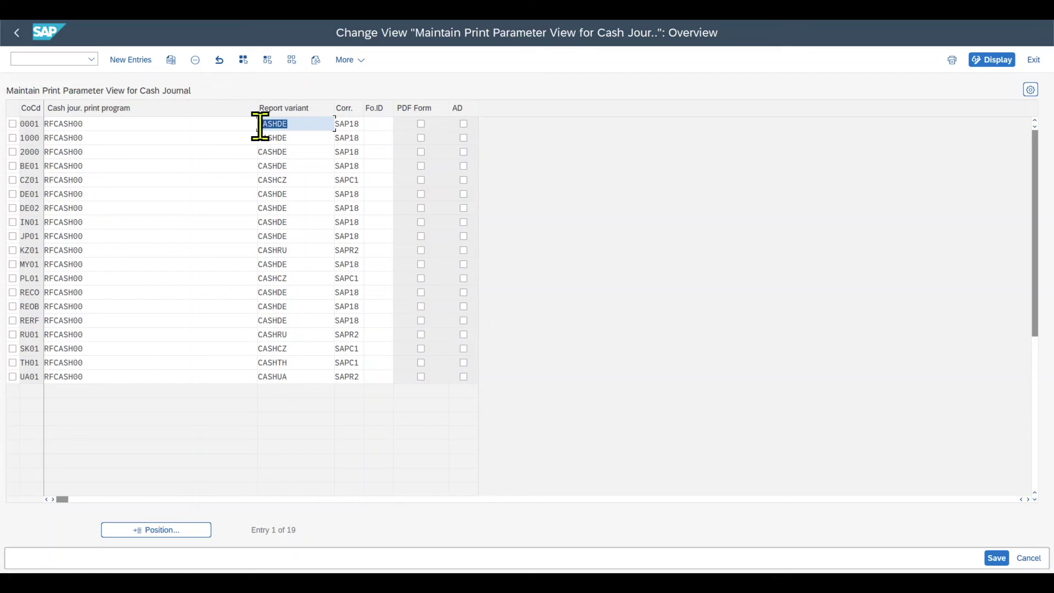
pyautogui.moveTo(95, 124); pyautogui.dragTo(35, 123)
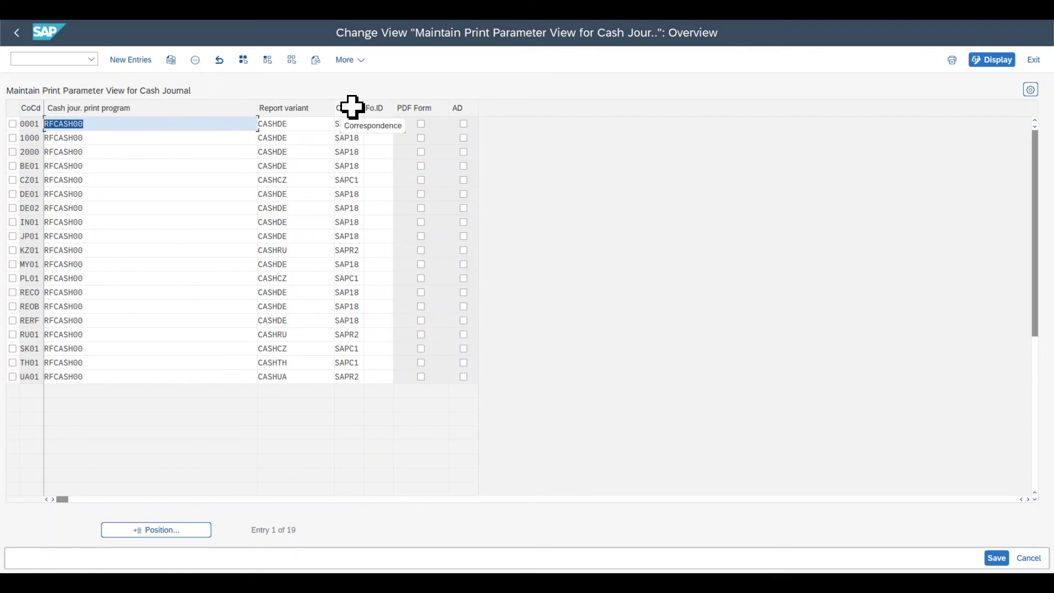
# Look through the available correspondence types for company code 0001 and review the form ID, PDF form and AD settings without changing them.
pyautogui.click(359, 125)
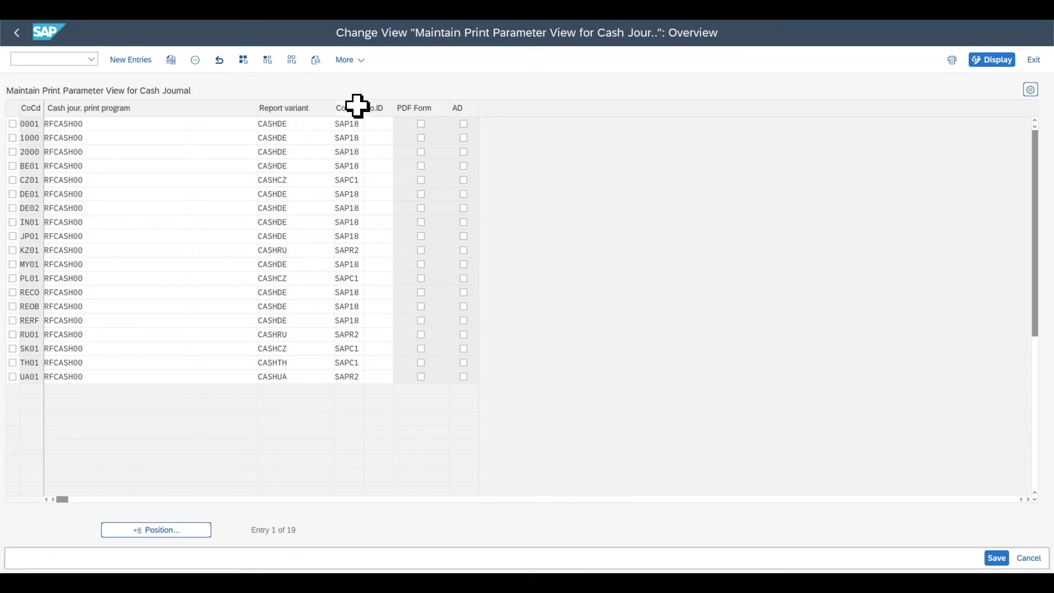
pyautogui.click(365, 125)
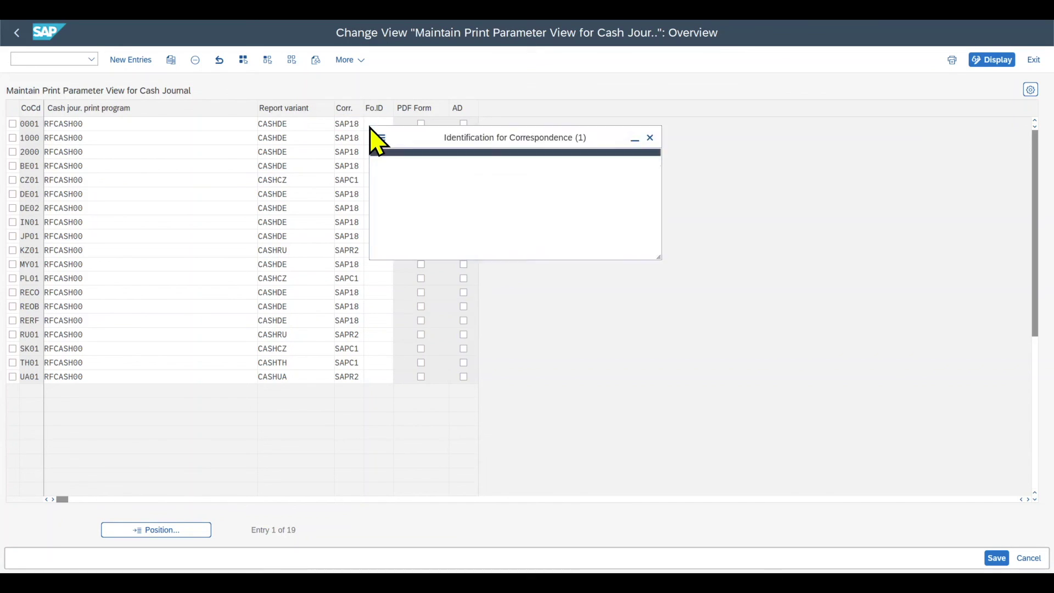
pyautogui.scroll(-3, 426, 354)
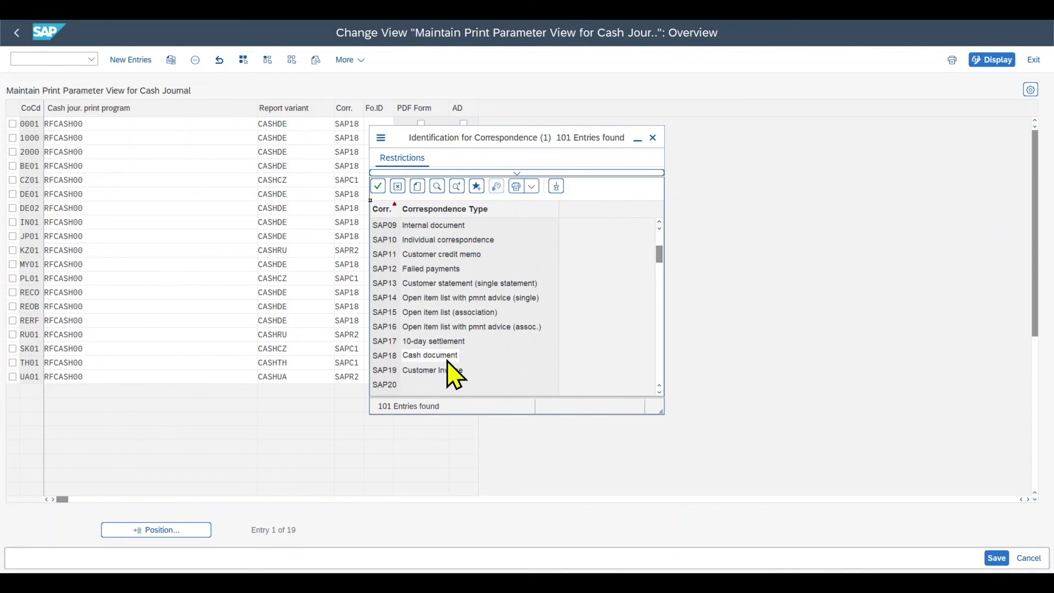
pyautogui.scroll(3, 423, 335)
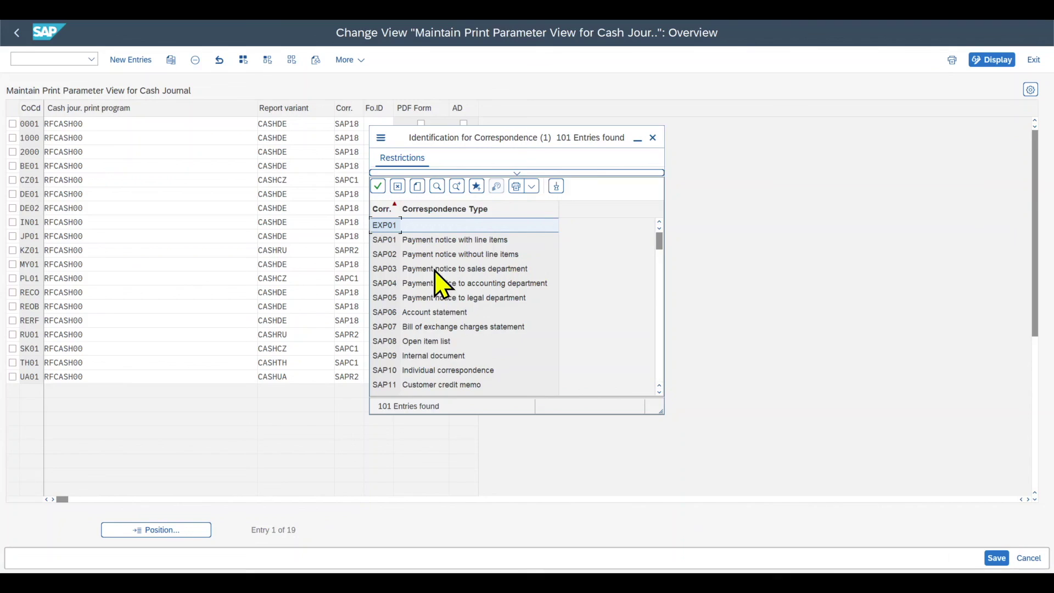
pyautogui.doubleClick(502, 246)
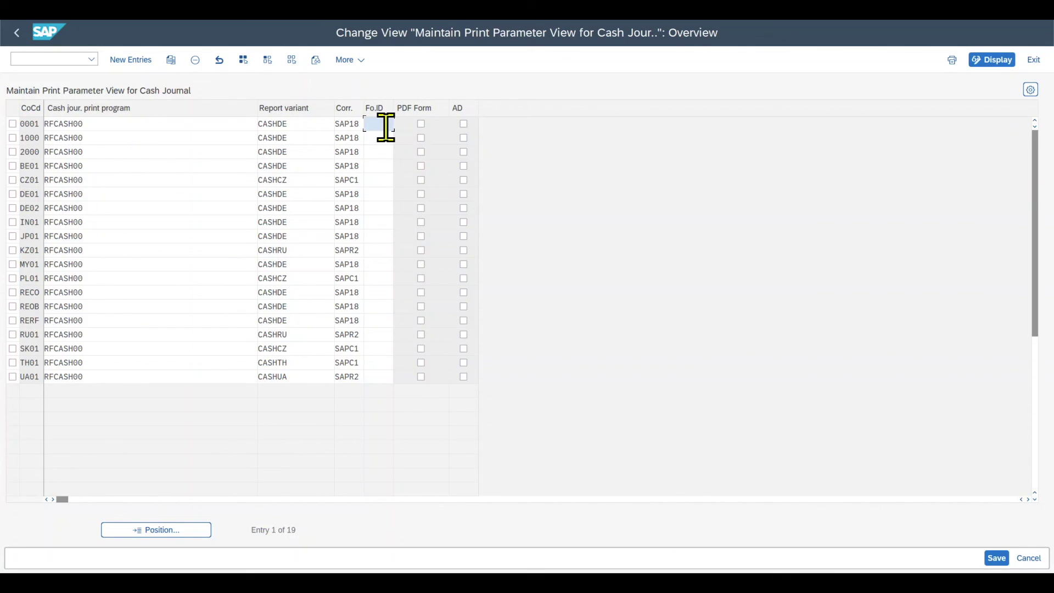
pyautogui.click(422, 124)
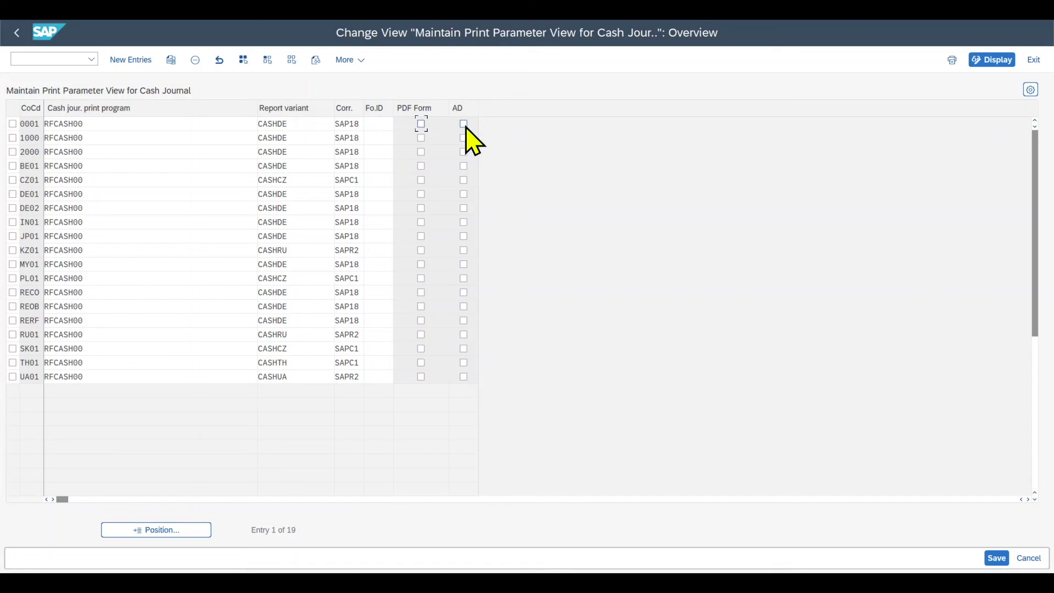
pyautogui.moveTo(401, 101); pyautogui.dragTo(470, 124)
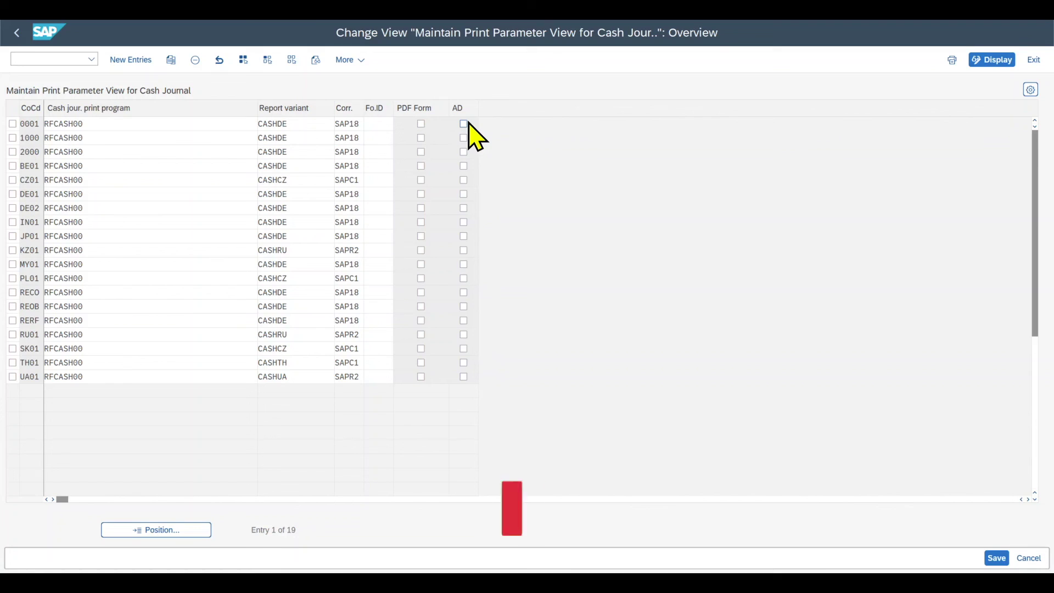